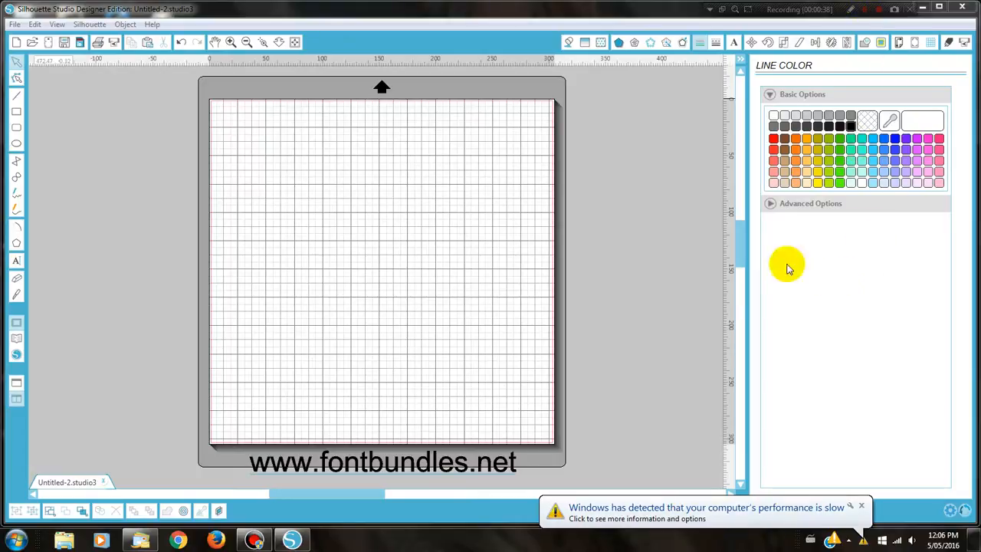
Close the Windows slow-performance notification balloon so only the blank Untitled-2 cutting mat shows
left_click(861, 506)
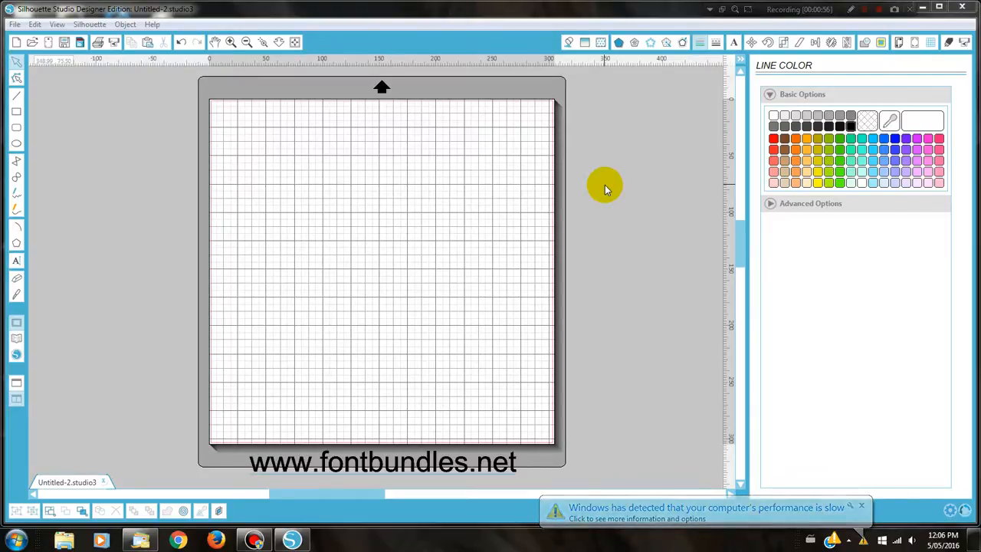
left_click(861, 507)
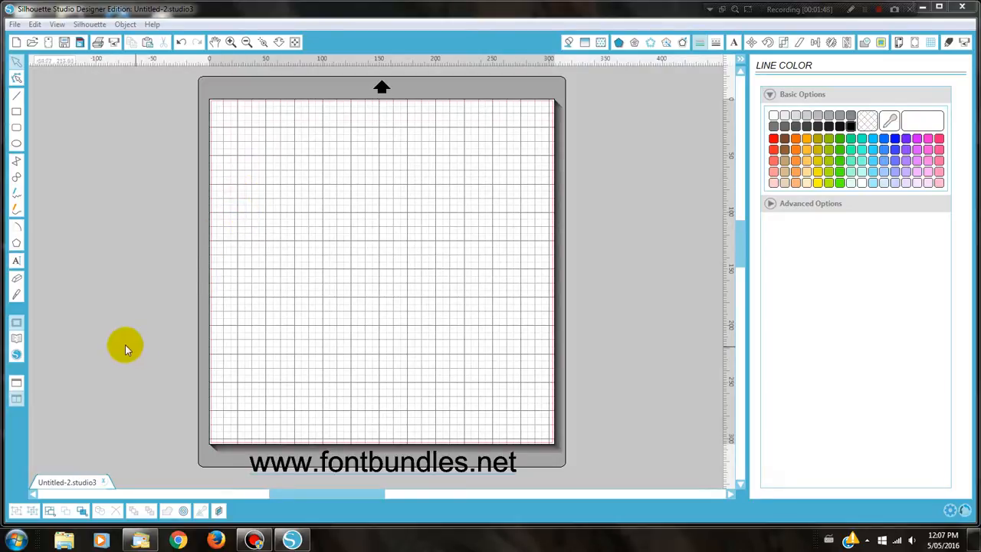
Choose the Text tool and replace the font with Monica Script at 72 pt
left_click(17, 262)
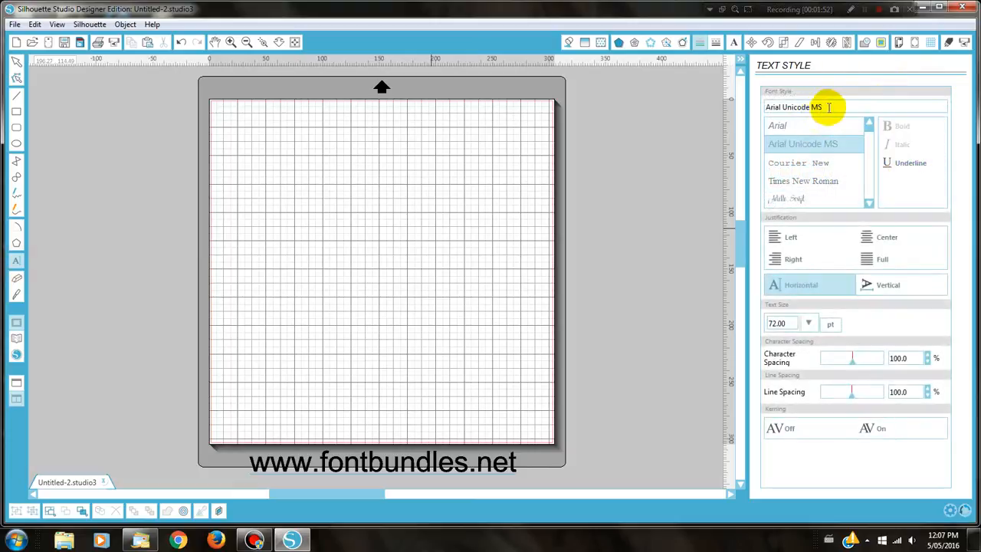
left_click_drag(830, 107, 765, 106)
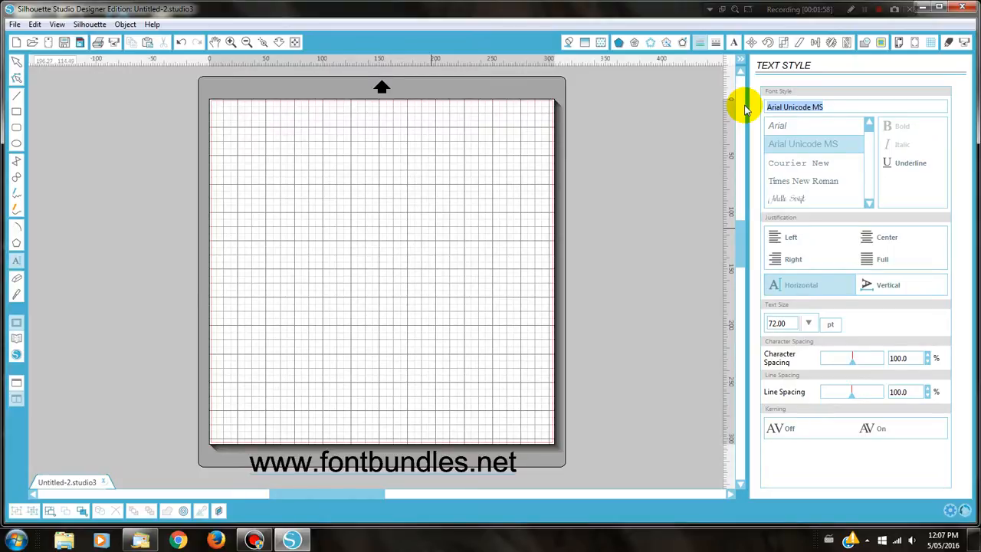
type("monica Script")
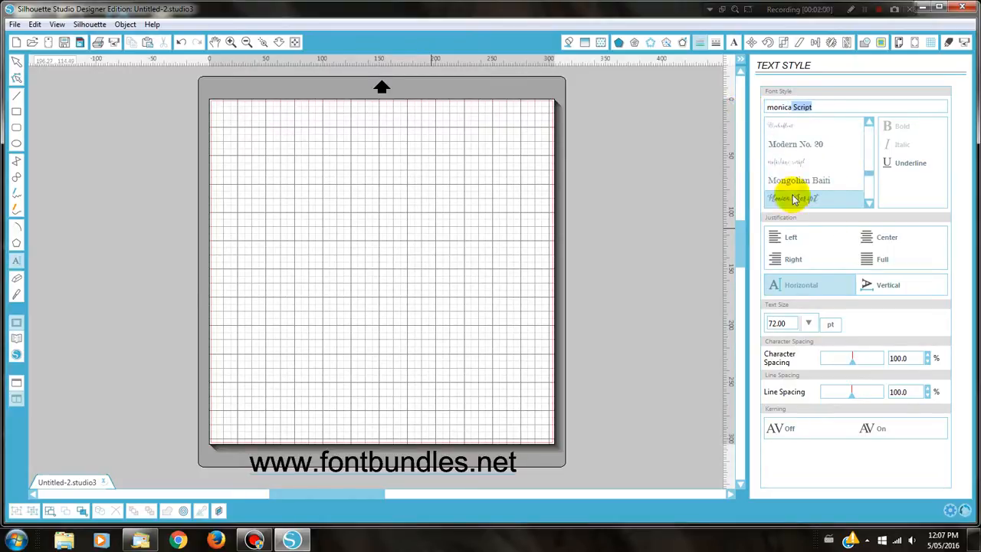
left_click(797, 199)
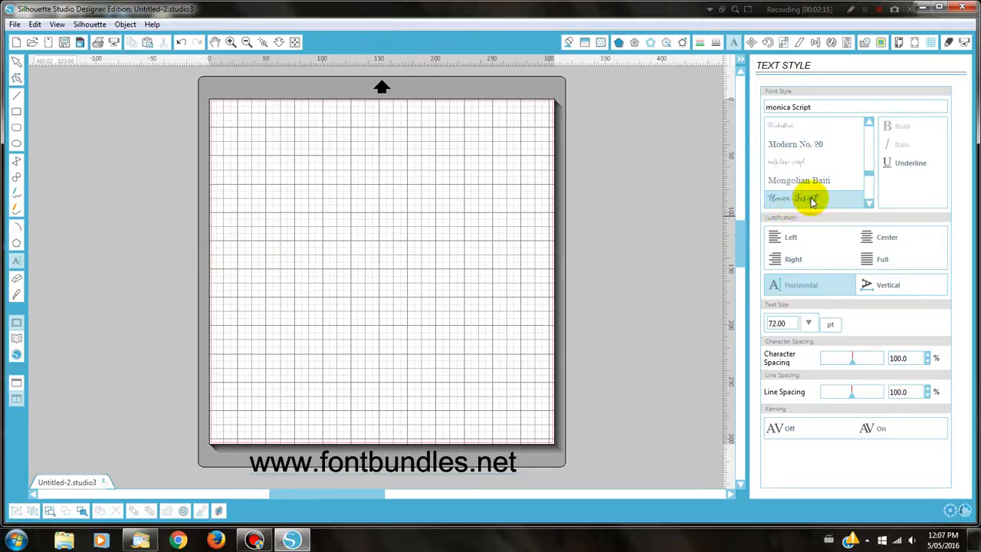
Launch Character Map from the Start menu and move its window further right
left_click(17, 540)
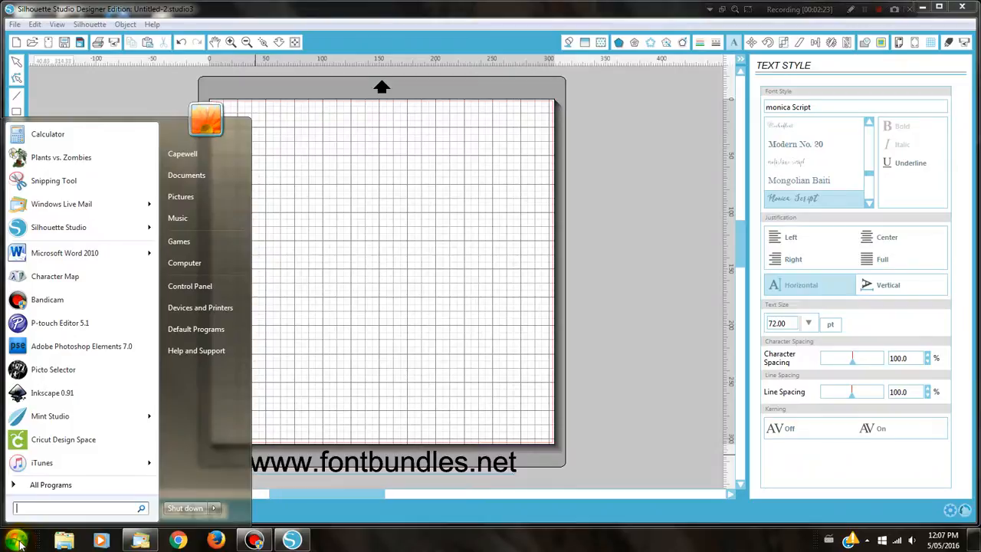
left_click(64, 278)
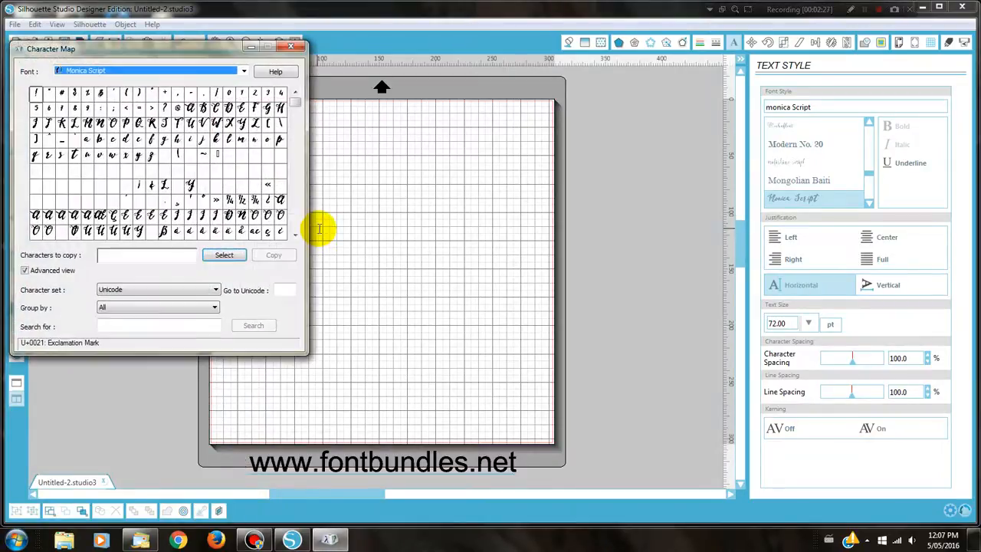
left_click_drag(131, 48, 241, 83)
Show Monica Script in Character Map, grouped by Unicode Subrange
left_click(230, 92)
left_click(222, 157)
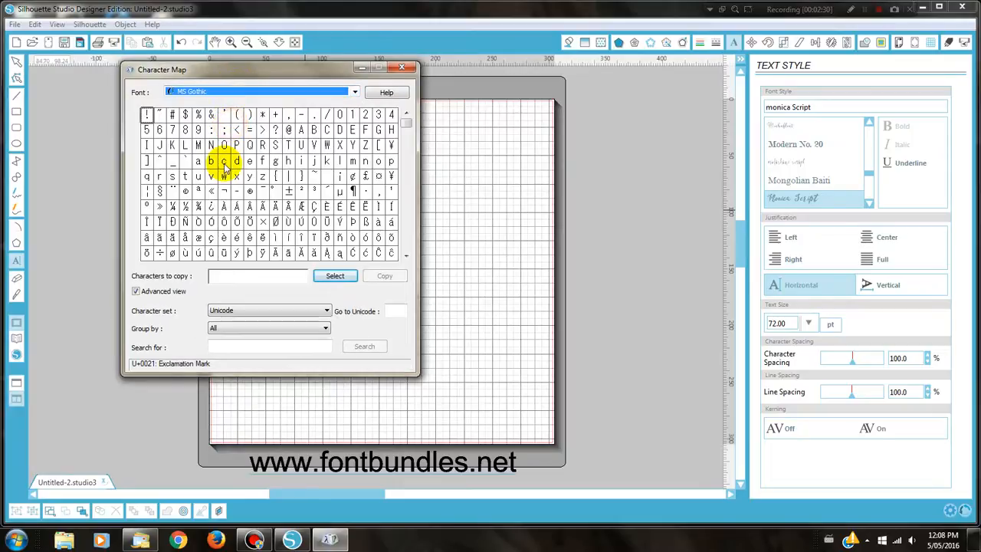
left_click(226, 91)
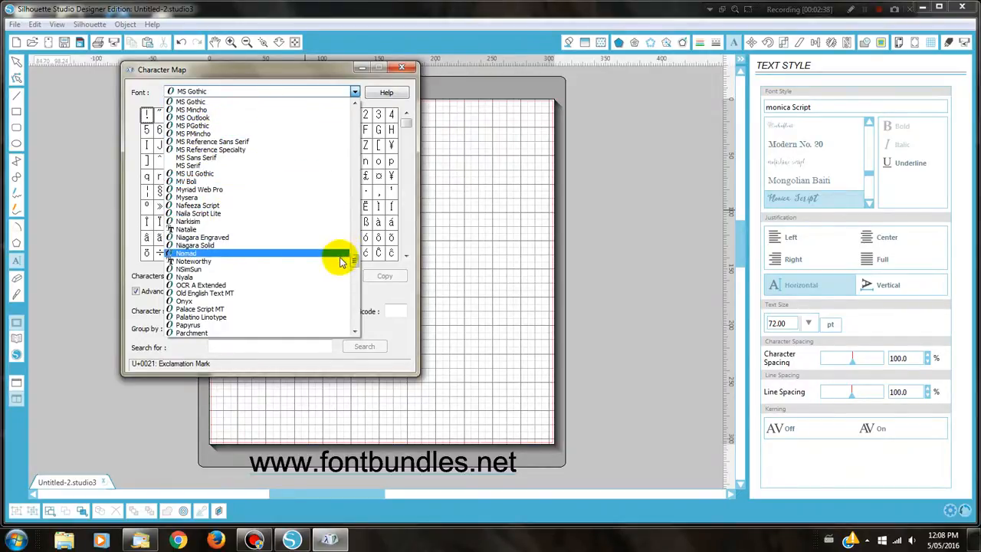
left_click(354, 104)
left_click(354, 103)
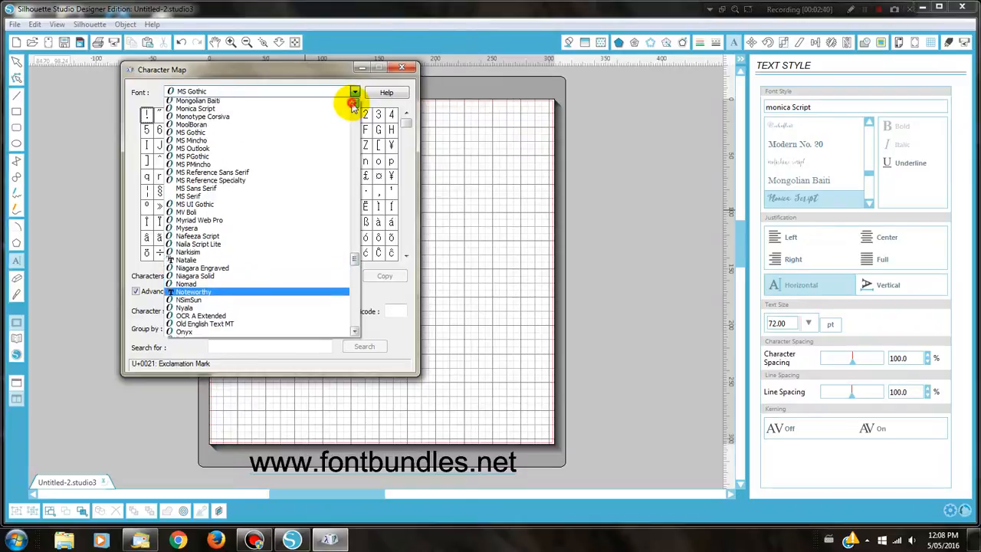
left_click(354, 103)
left_click(219, 134)
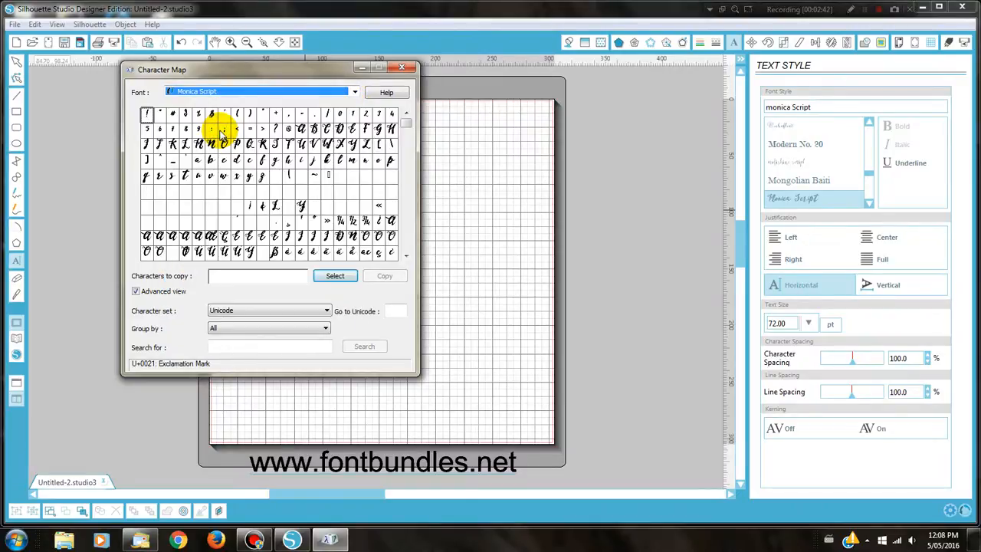
left_click(218, 331)
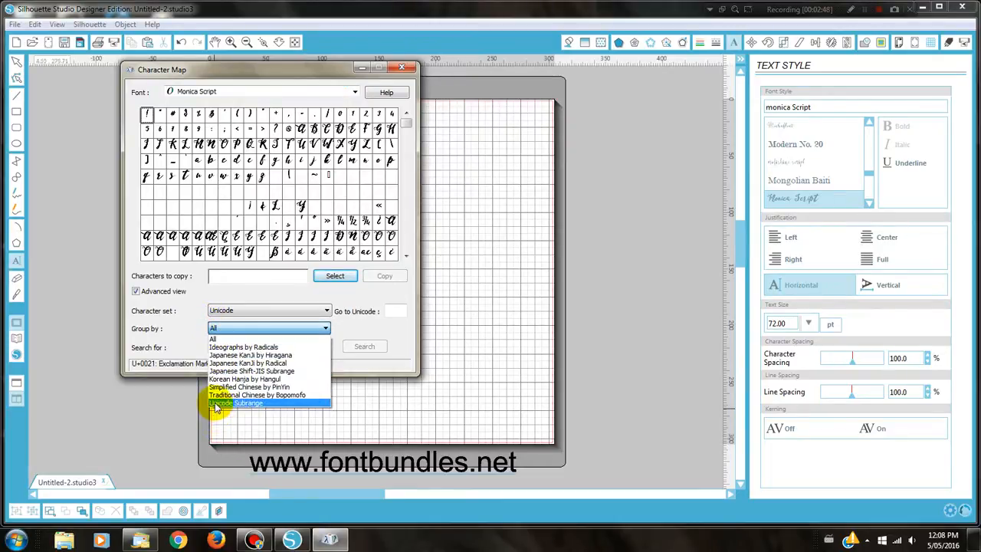
left_click(216, 404)
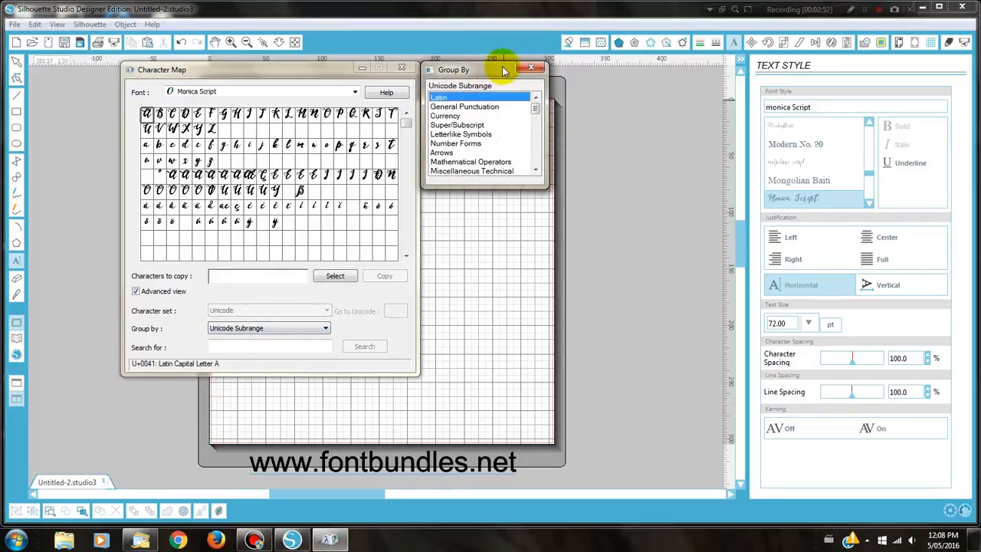
Show Monica Script's Private Use Characters and preview the U+E075 and U+E077 swash glyphs
left_click_drag(536, 111, 564, 167)
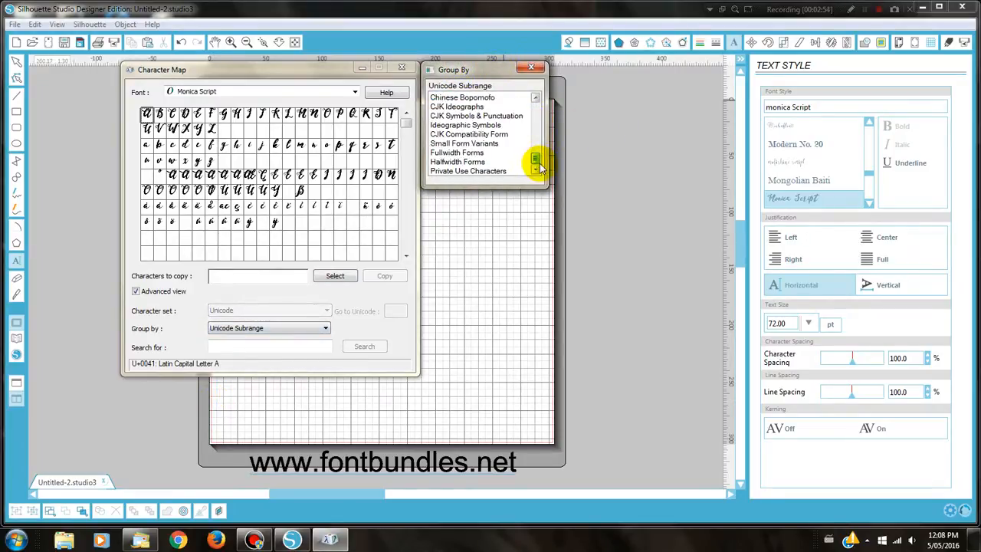
left_click(469, 171)
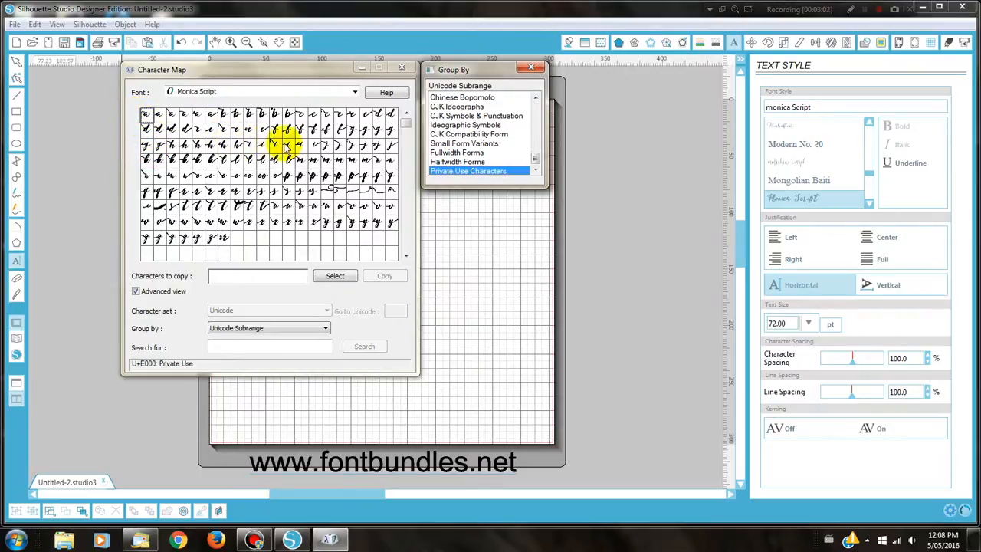
mouse_move(407, 117)
left_mouse_down()
mouse_move(405, 138)
mouse_move(405, 114)
left_mouse_up()
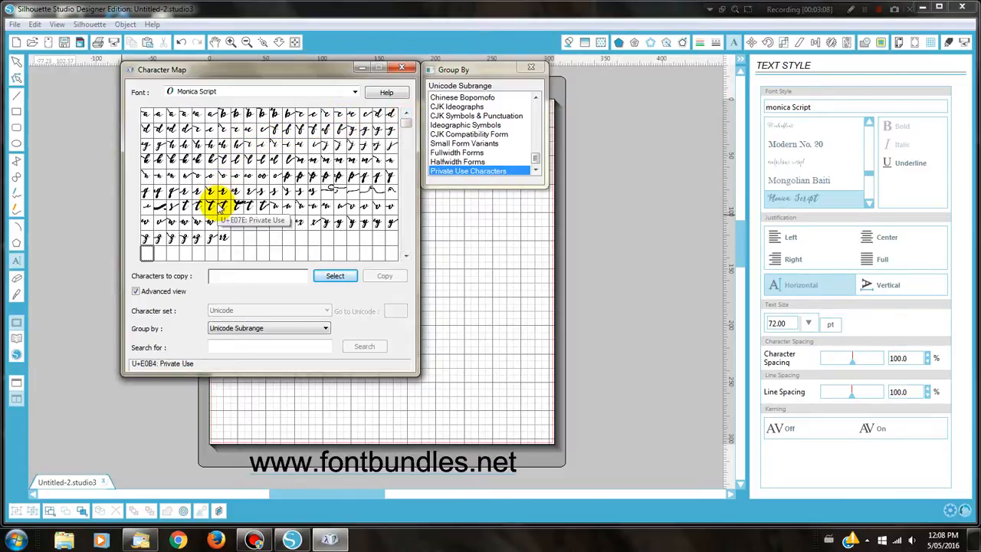
left_click(328, 196)
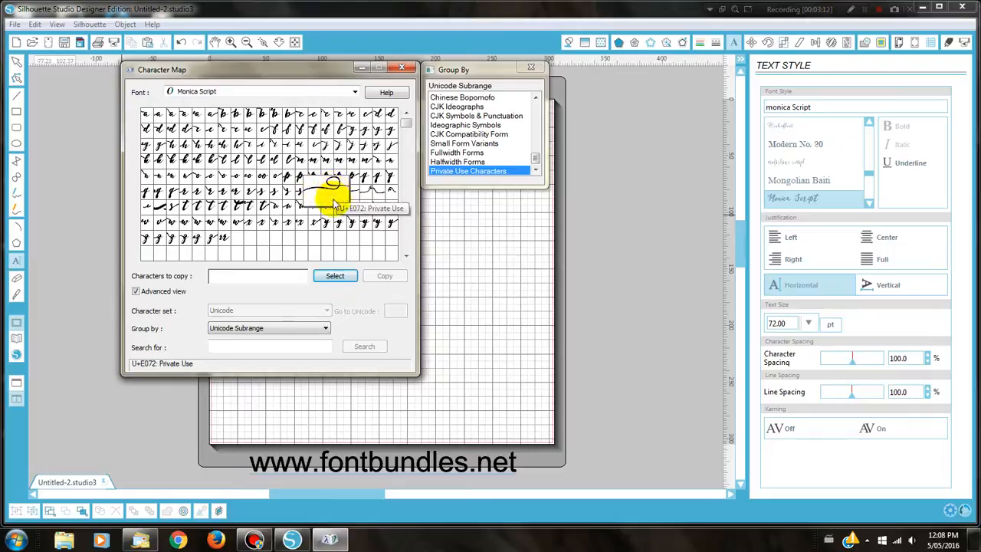
left_click(364, 194)
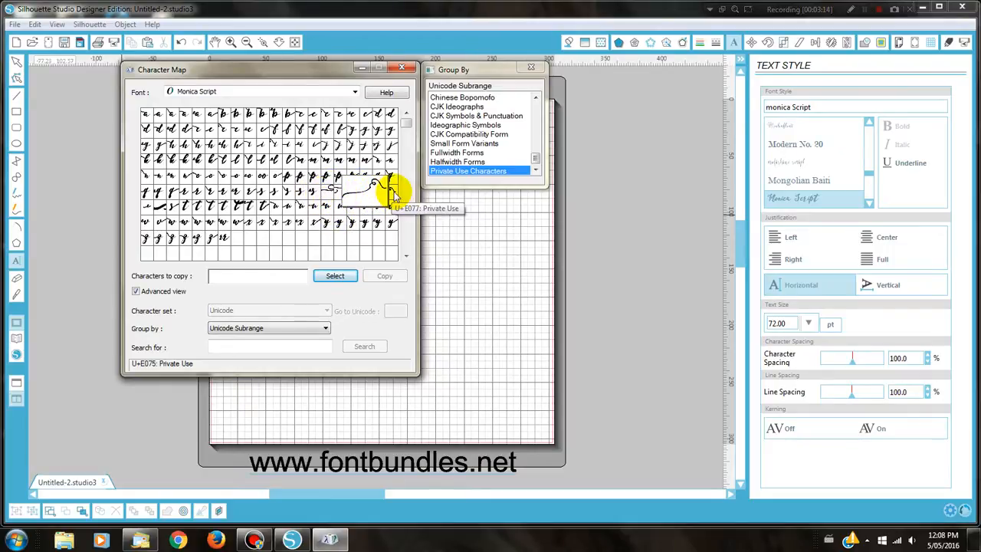
left_click(393, 193)
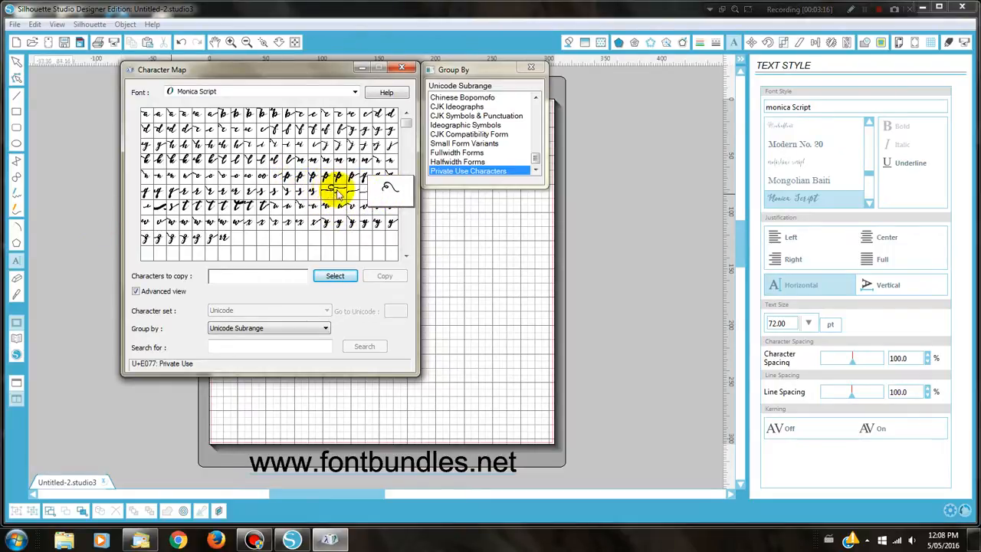
Add swashes U+E077, U+E075, U+E076 and U+E078 to the characters to copy
double_click(390, 193)
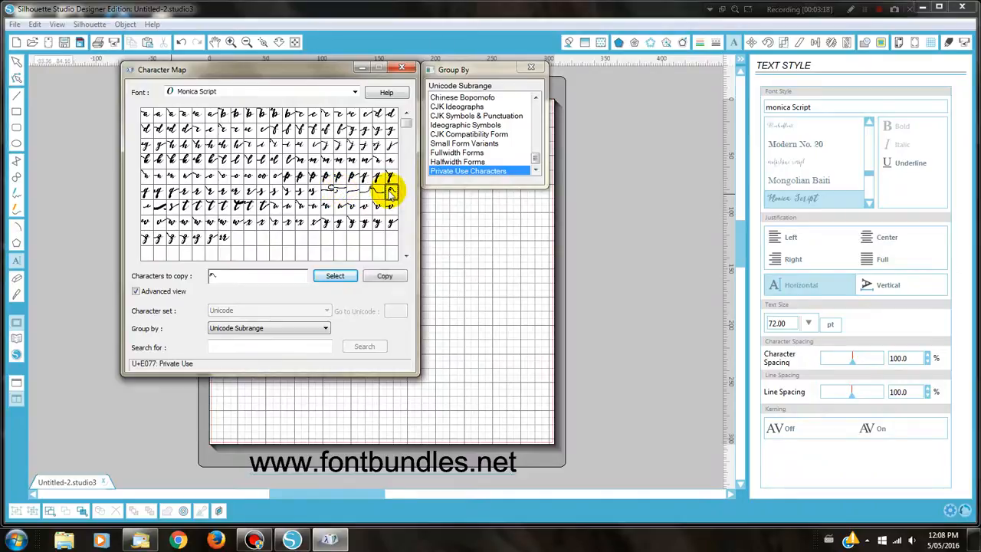
double_click(364, 192)
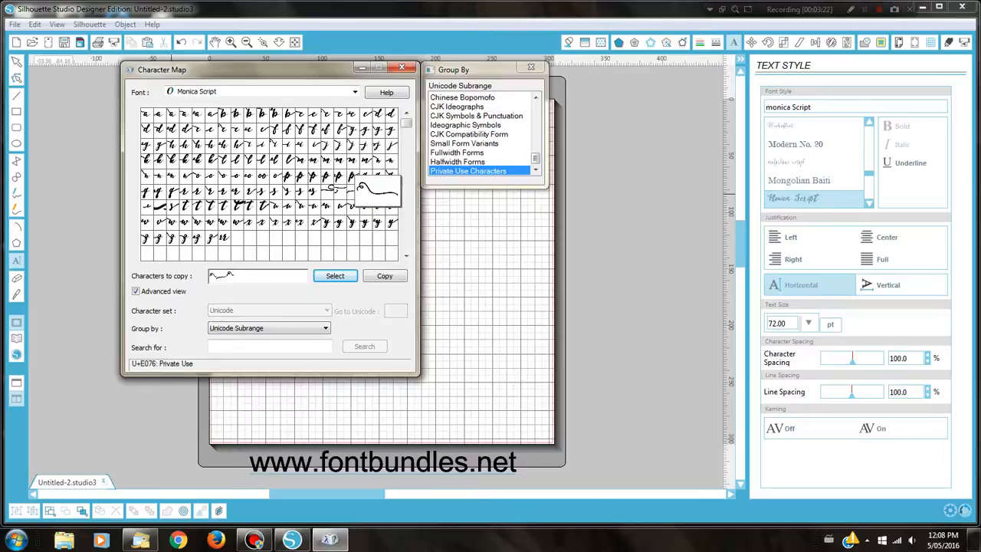
double_click(376, 192)
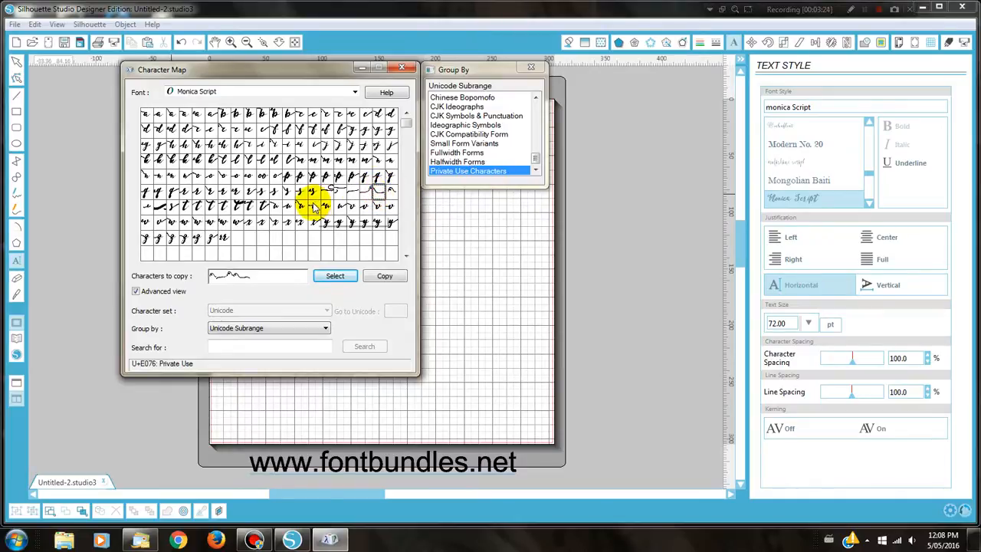
double_click(148, 207)
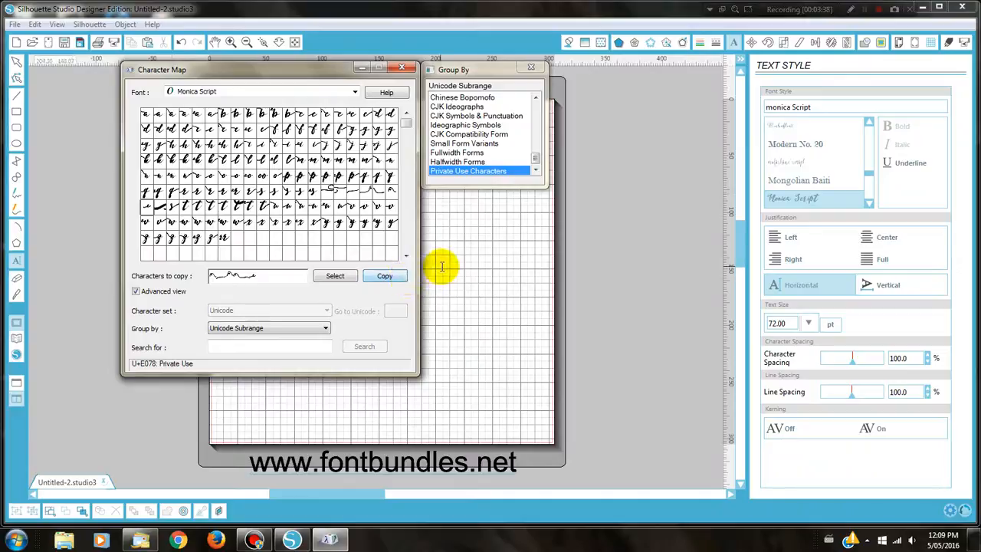
Paste the copied swash text onto the cutting mat and move it toward the middle
left_click(485, 275)
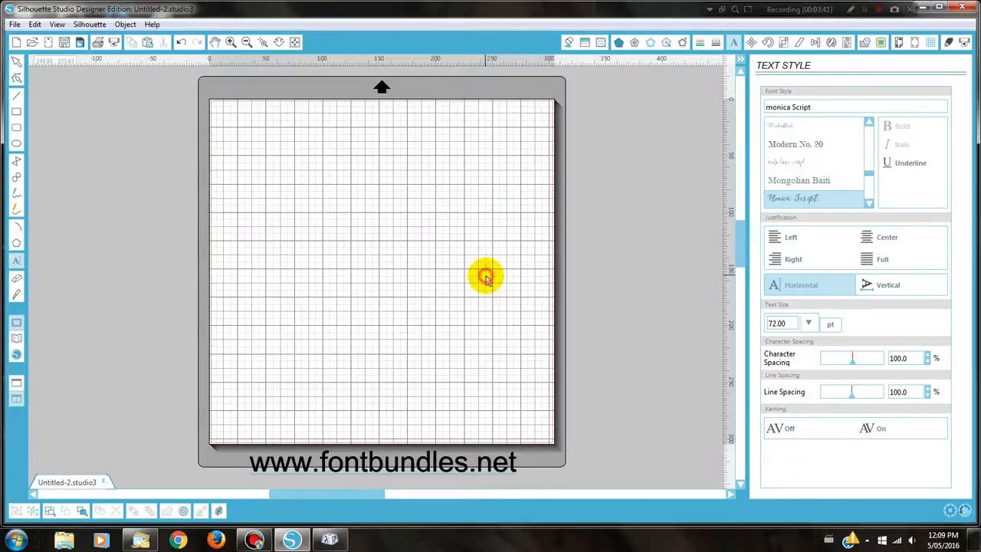
right_click(328, 207)
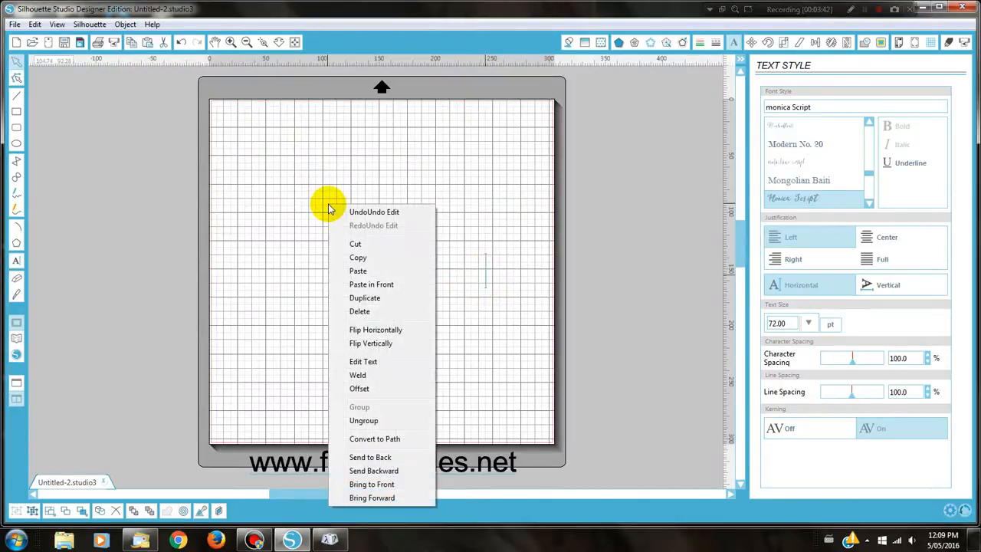
left_click(356, 272)
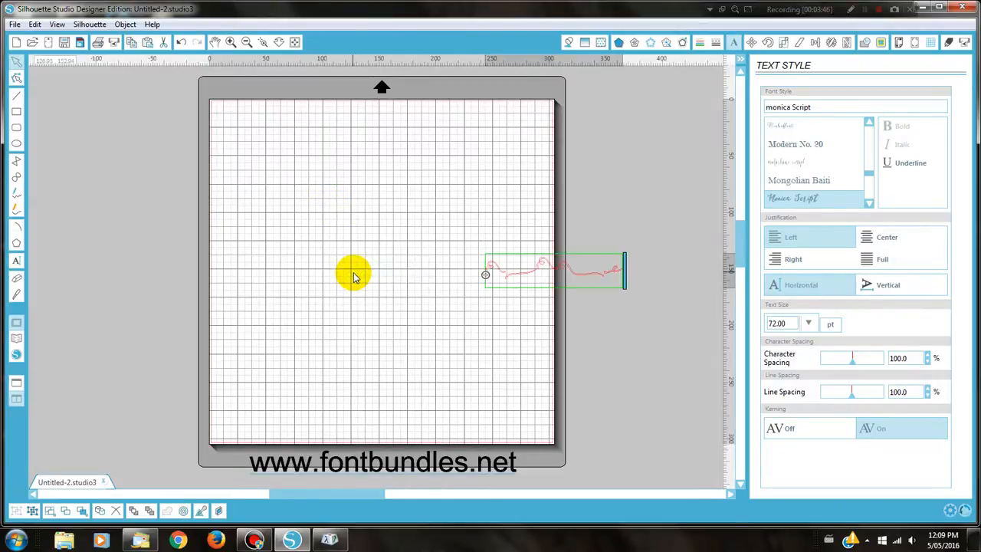
left_click(477, 314)
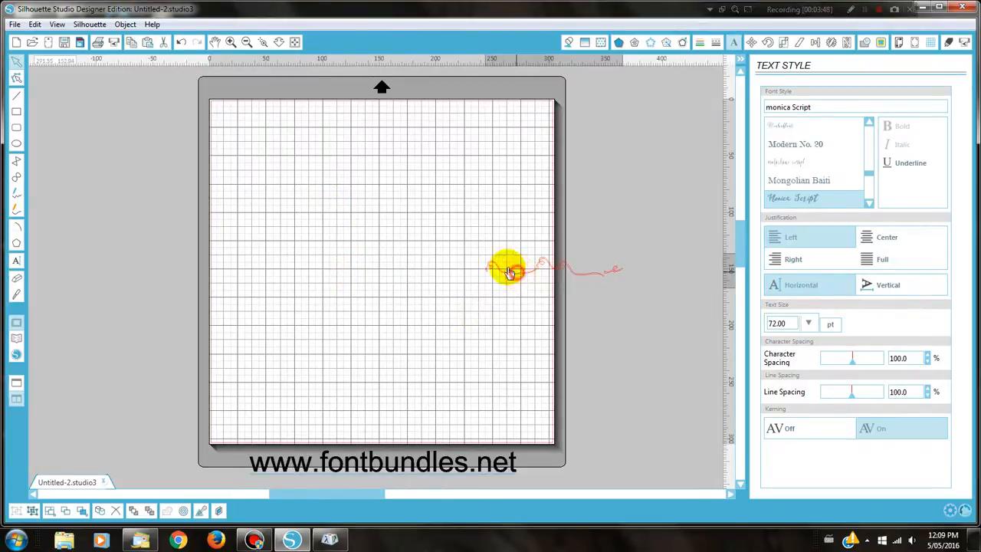
left_click_drag(507, 268, 328, 226)
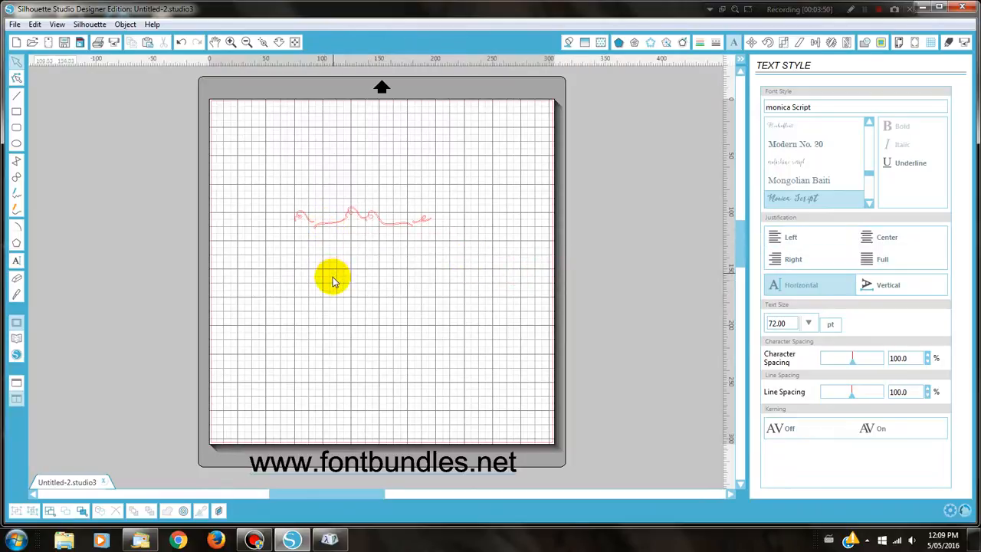
left_click(337, 222)
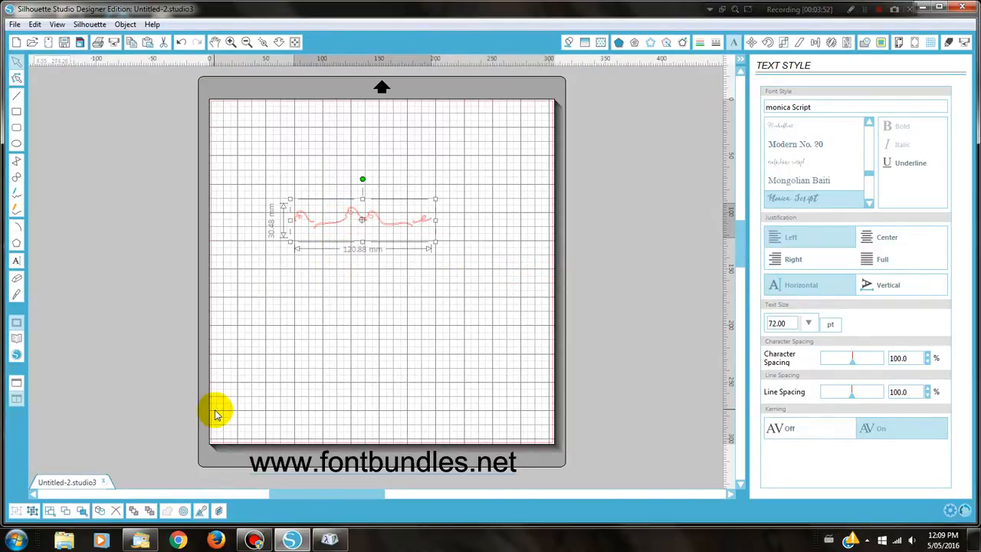
Ungroup the script text into separate swash pieces and move them up and left
left_click(32, 512)
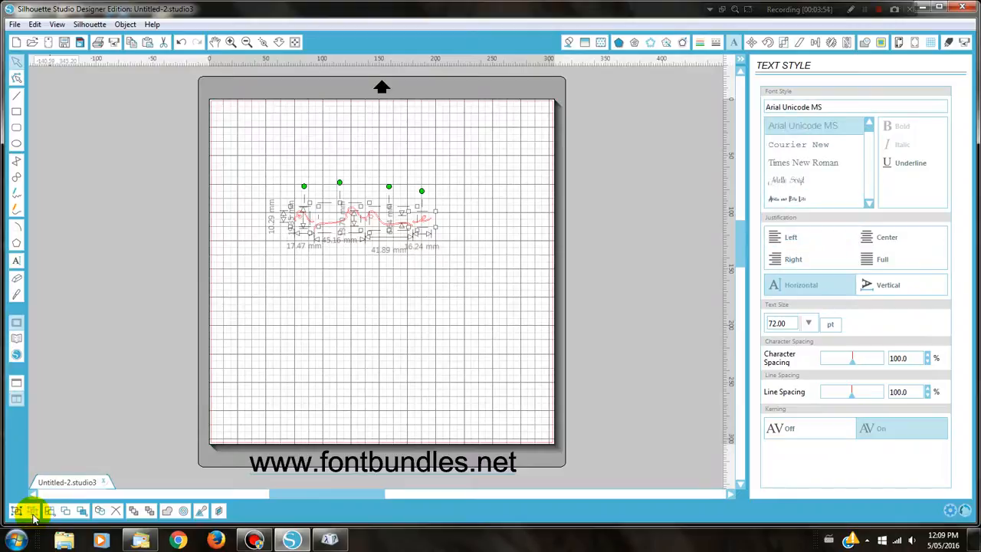
left_click(324, 355)
left_click_drag(265, 186, 446, 265)
left_click(408, 287)
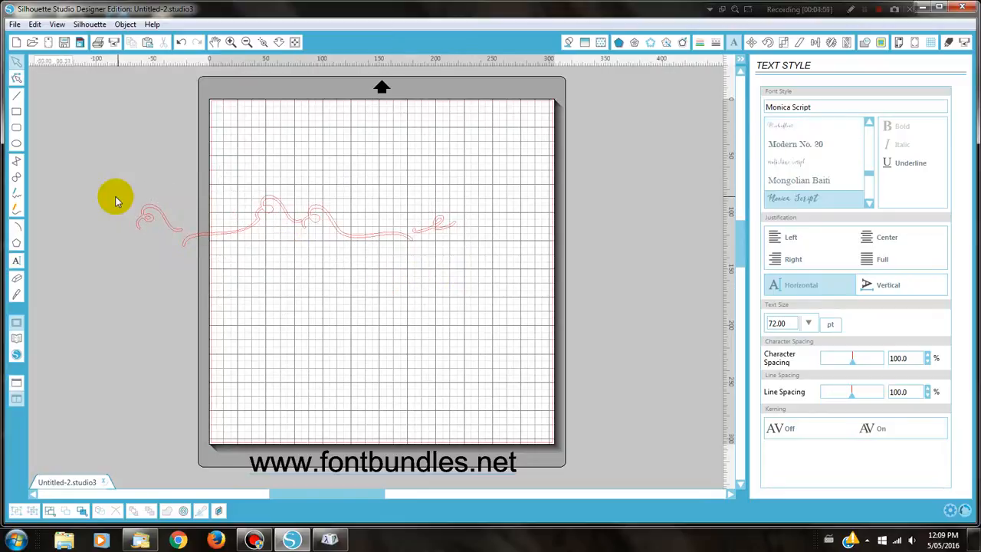
left_click_drag(115, 197, 383, 299)
left_click_drag(288, 173, 530, 367)
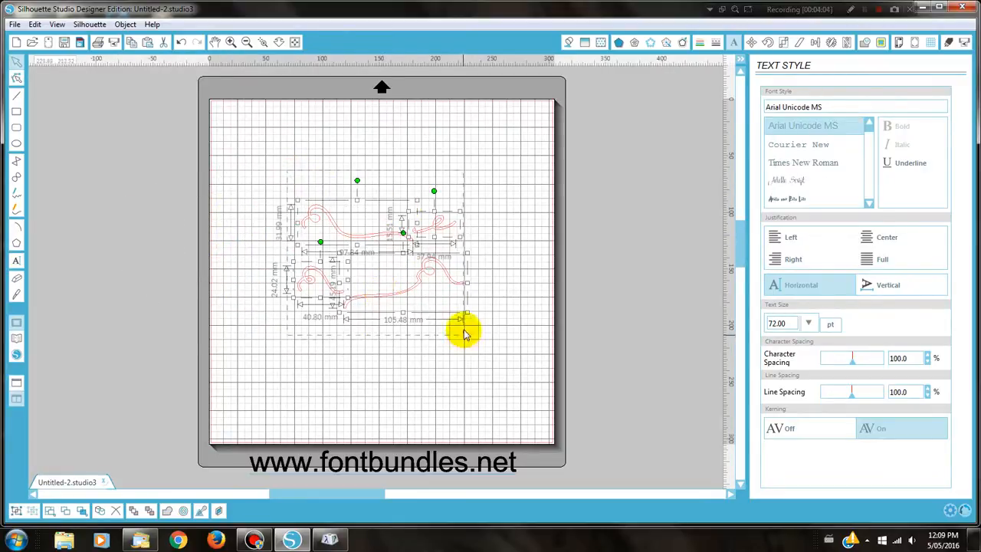
left_click_drag(440, 308, 419, 281)
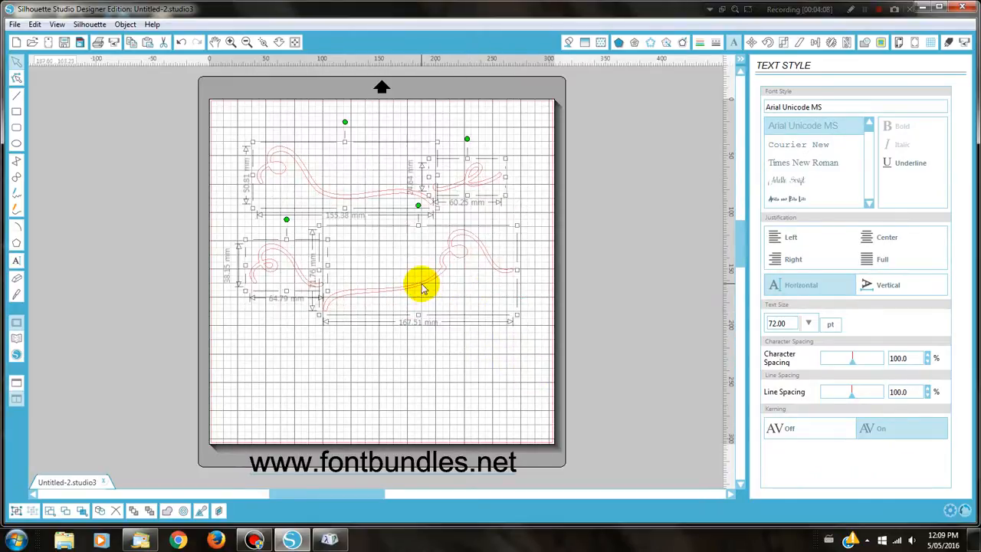
Fill the selected swash pieces solid black
left_click(568, 44)
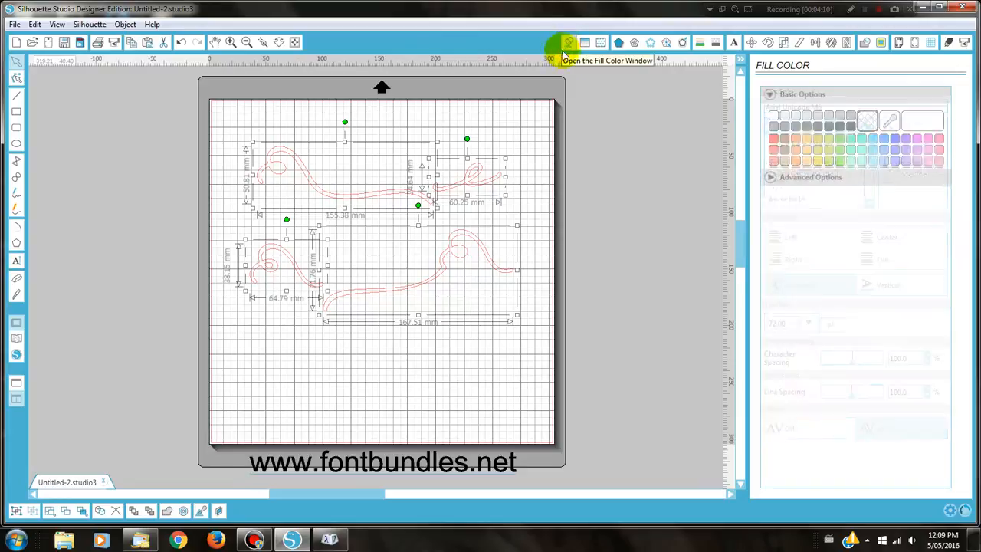
left_click(850, 127)
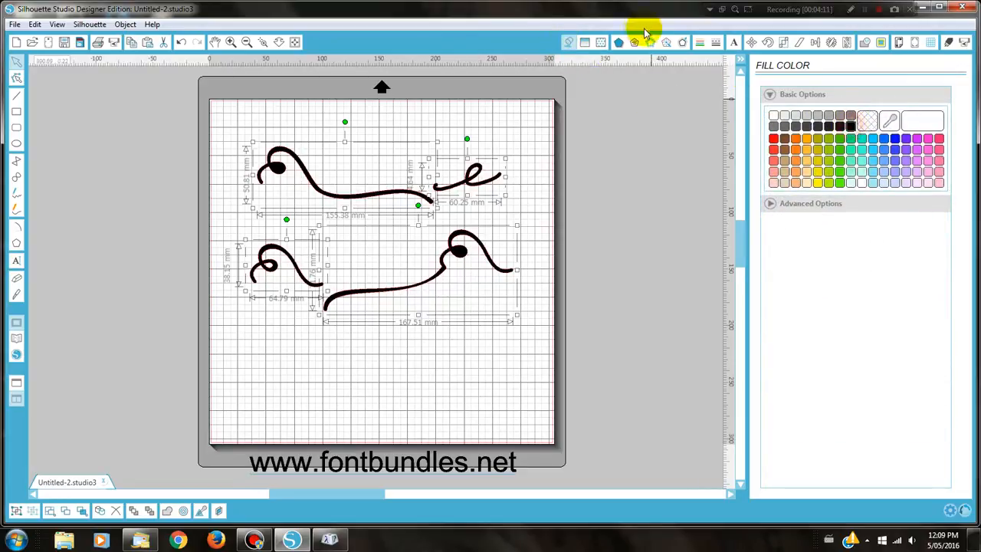
left_click(699, 42)
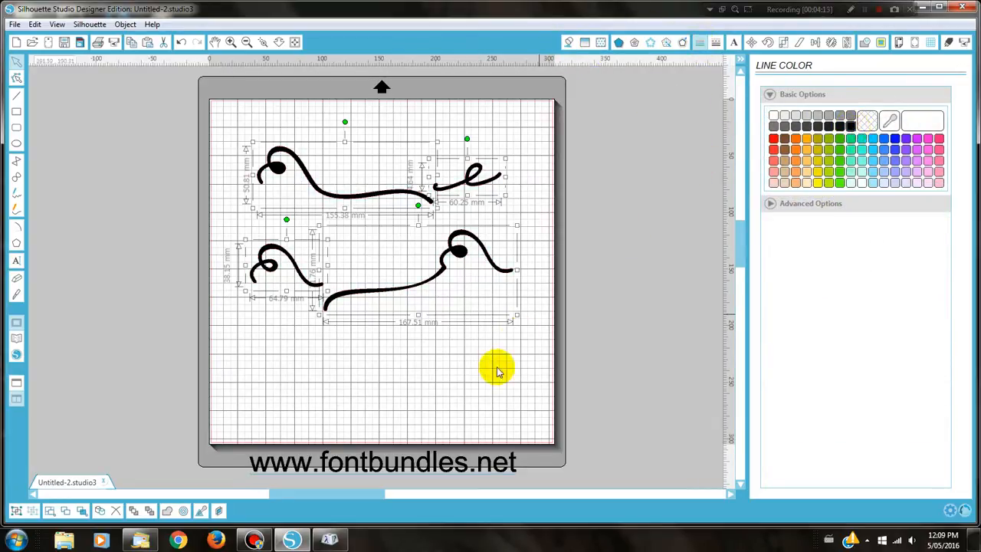
Drag each swash piece up and left into a tighter group on the mat's upper half
left_click(433, 352)
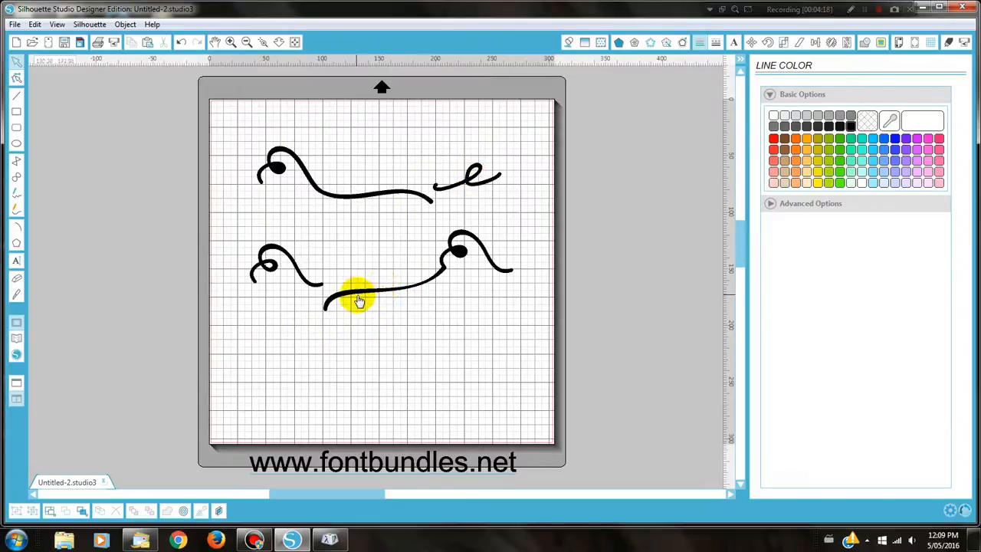
left_click(279, 281)
left_click(432, 185, "shift")
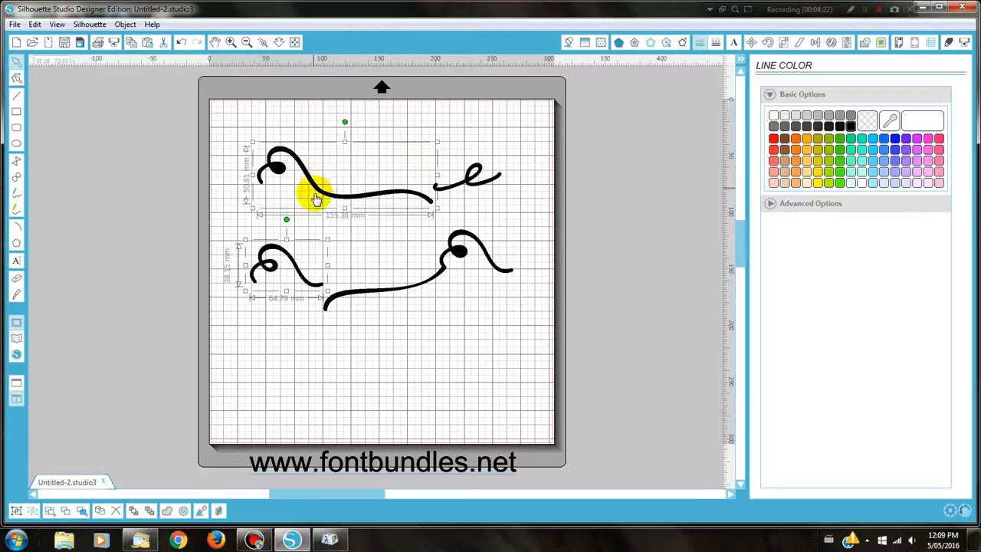
mouse_move(329, 201)
left_mouse_down()
mouse_move(310, 195)
mouse_move(308, 176)
left_mouse_up()
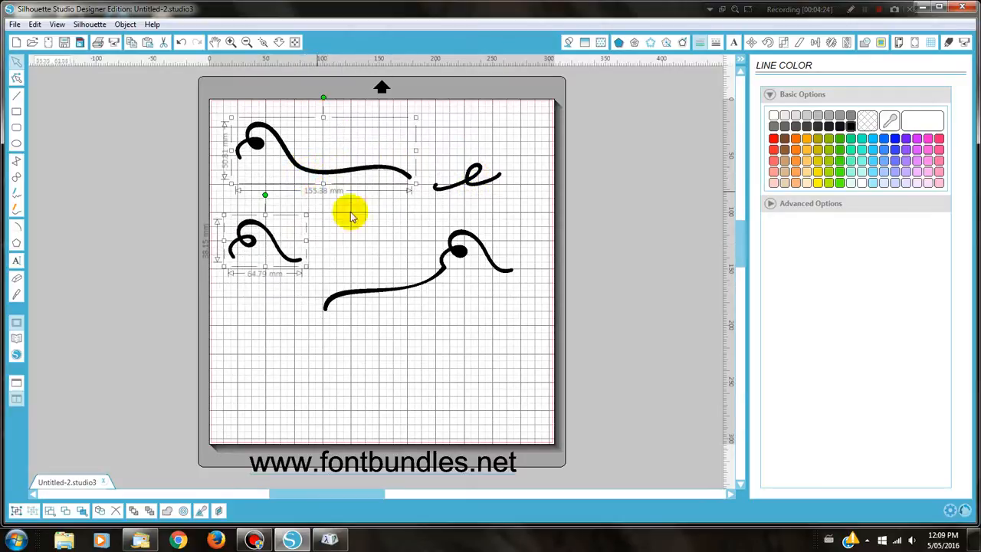
mouse_move(391, 295)
left_mouse_down()
mouse_move(372, 268)
mouse_move(385, 270)
left_mouse_up()
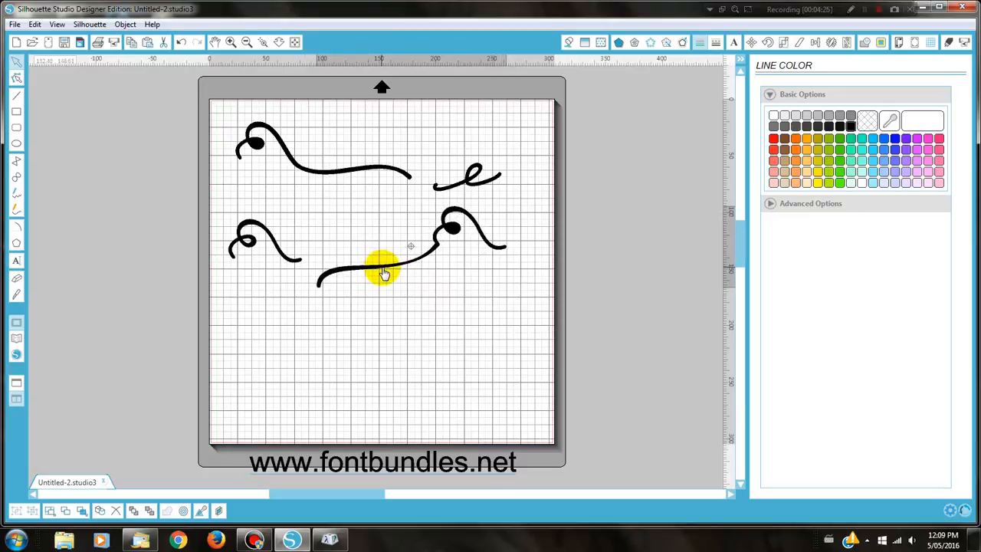
left_click_drag(325, 167, 302, 151)
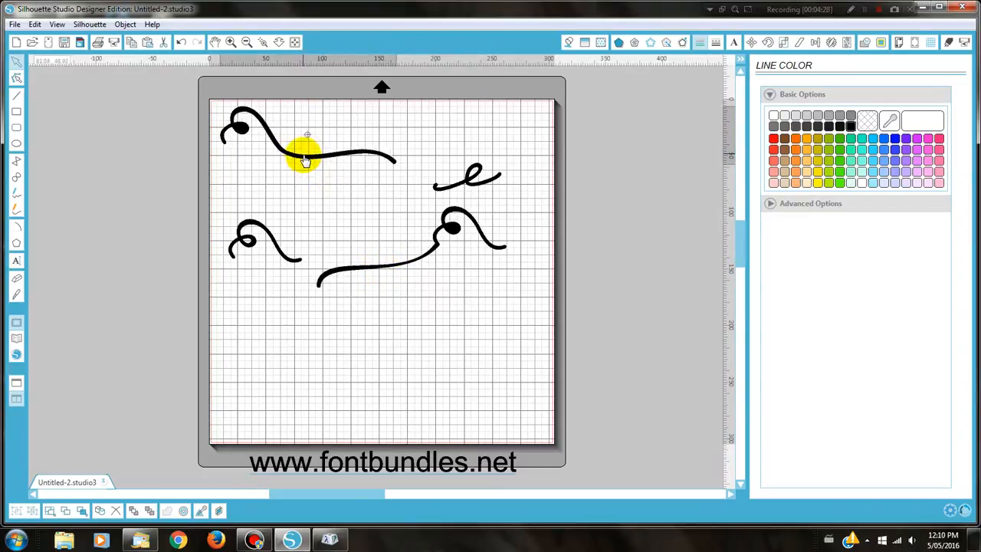
mouse_move(445, 190)
left_mouse_down()
mouse_move(432, 160)
mouse_move(410, 145)
left_mouse_up()
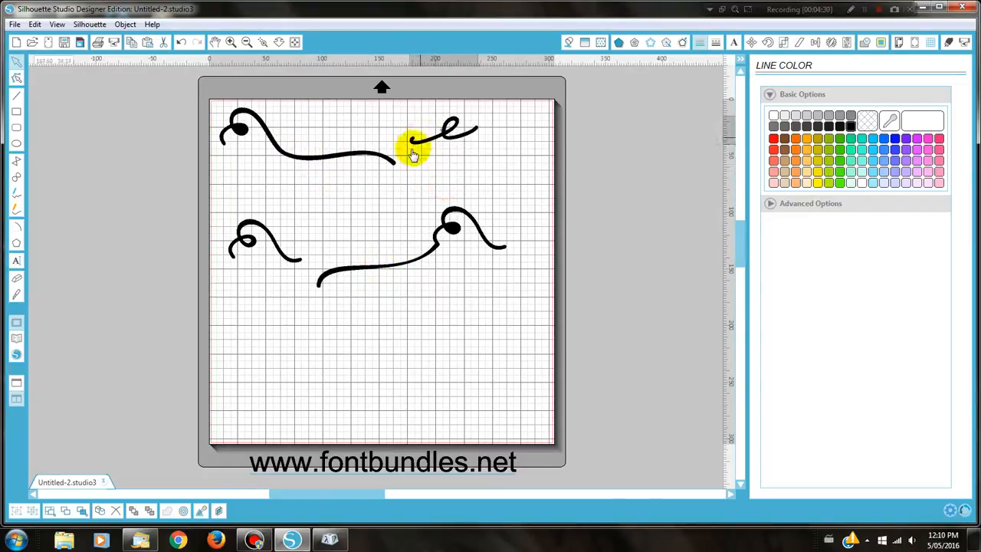
left_click_drag(263, 234, 277, 196)
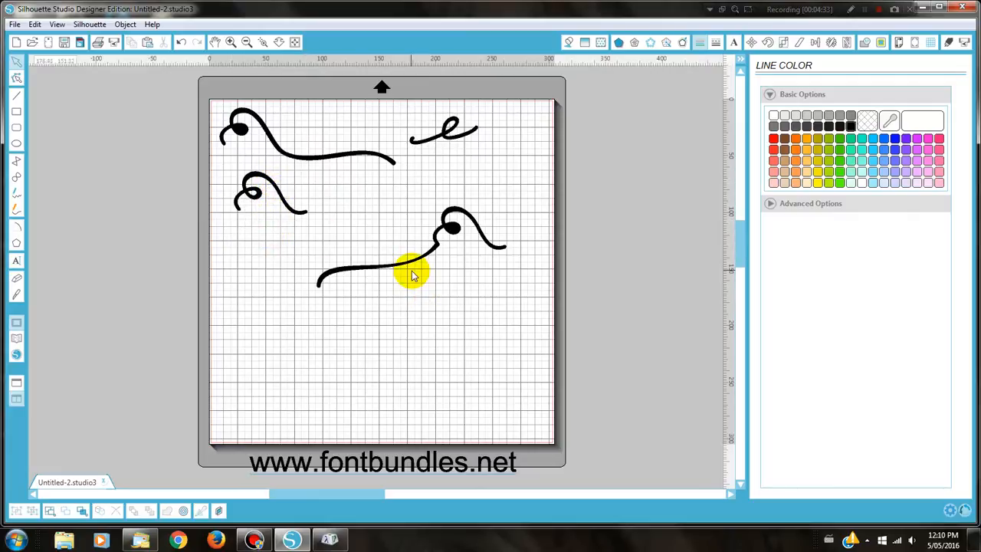
left_click_drag(412, 268, 390, 227)
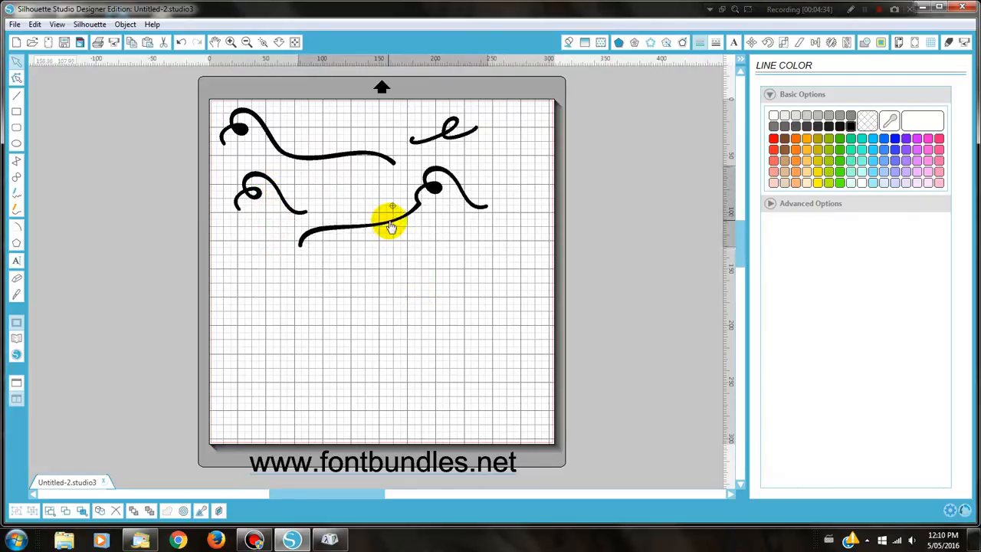
Review the swashes' cut settings in Send to Silhouette, then show the Scale settings at 100.0%
left_click(113, 44)
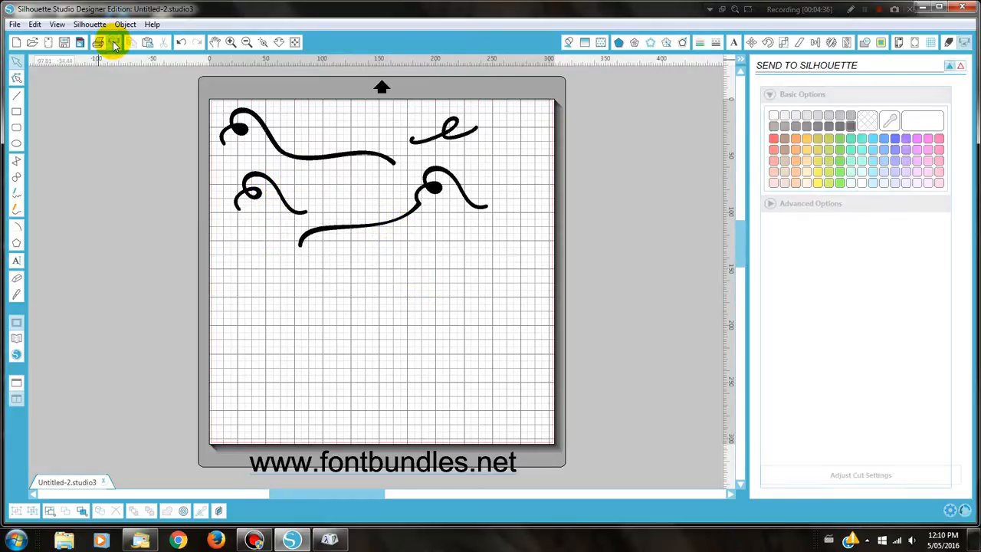
left_click(800, 473)
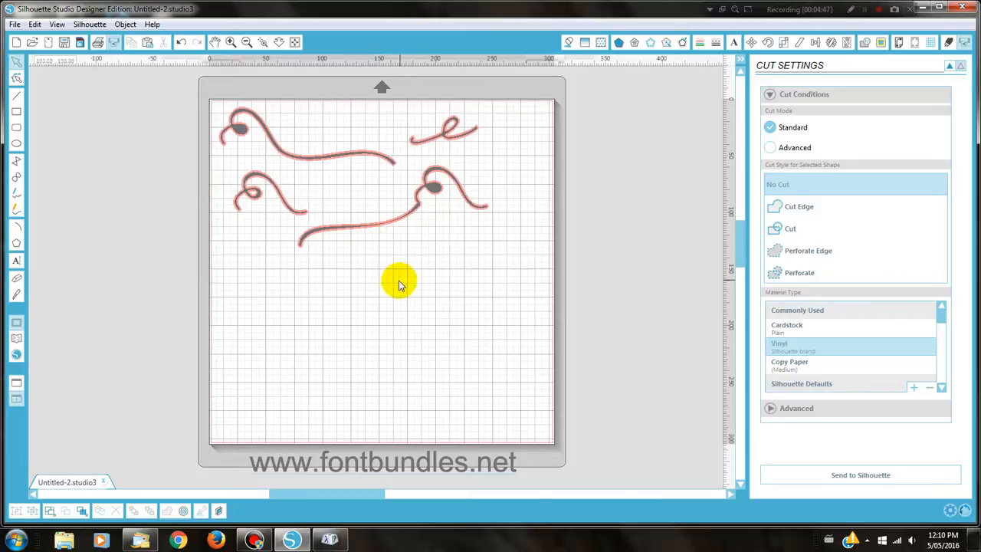
left_click(783, 43)
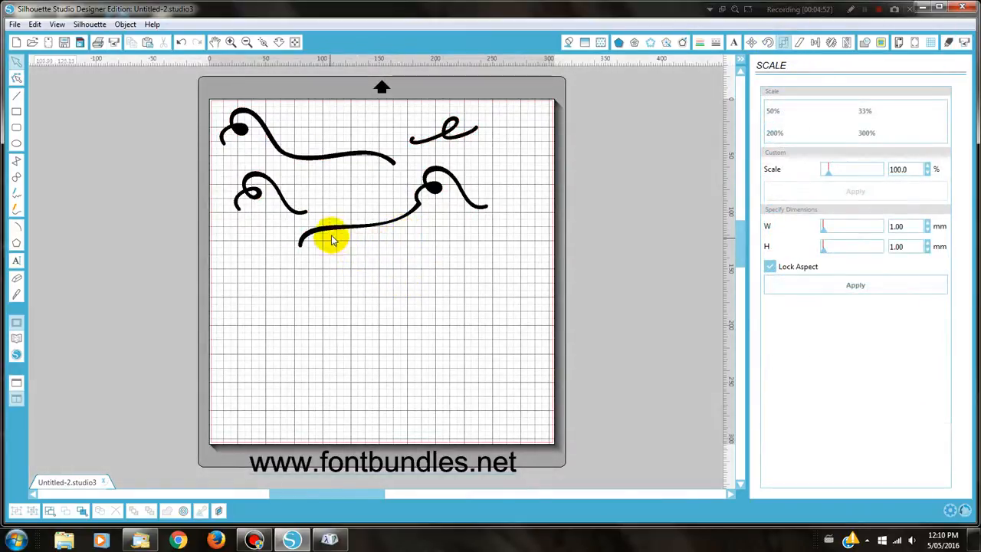
Lower the long swash, move the three smaller swashes off the mat, and bring up Offset settings
mouse_move(341, 235)
left_mouse_down()
mouse_move(339, 225)
mouse_move(383, 222)
mouse_move(335, 266)
mouse_move(336, 286)
left_mouse_up()
left_click_drag(238, 220, 149, 140)
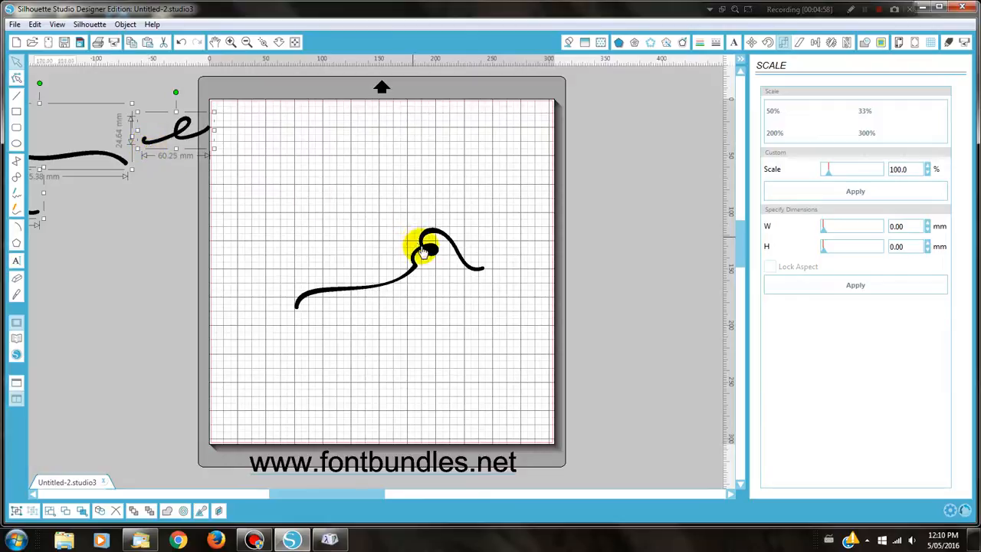
left_click_drag(419, 247, 392, 177)
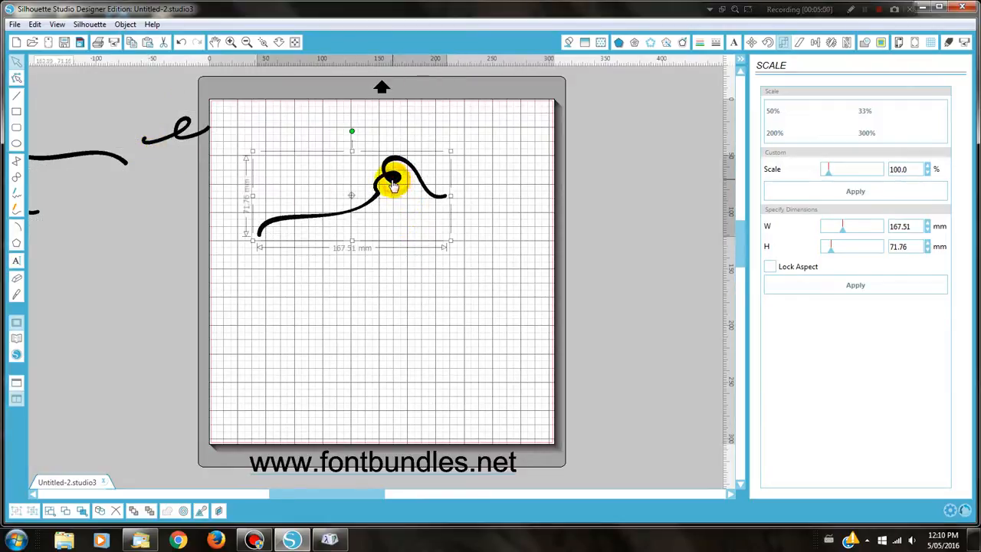
left_click(682, 43)
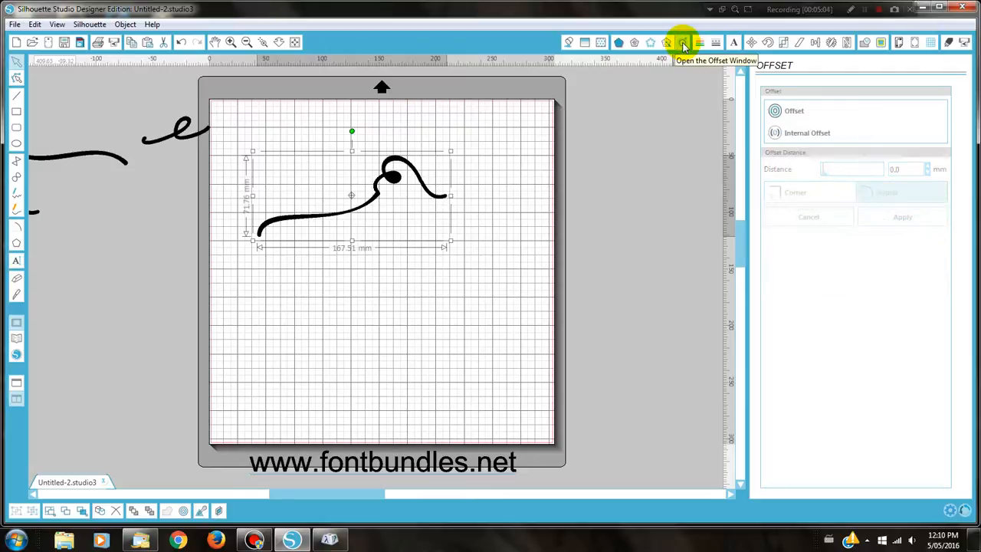
Create a 2.0 mm round offset of the long swash and drag the original away from it
left_click(776, 112)
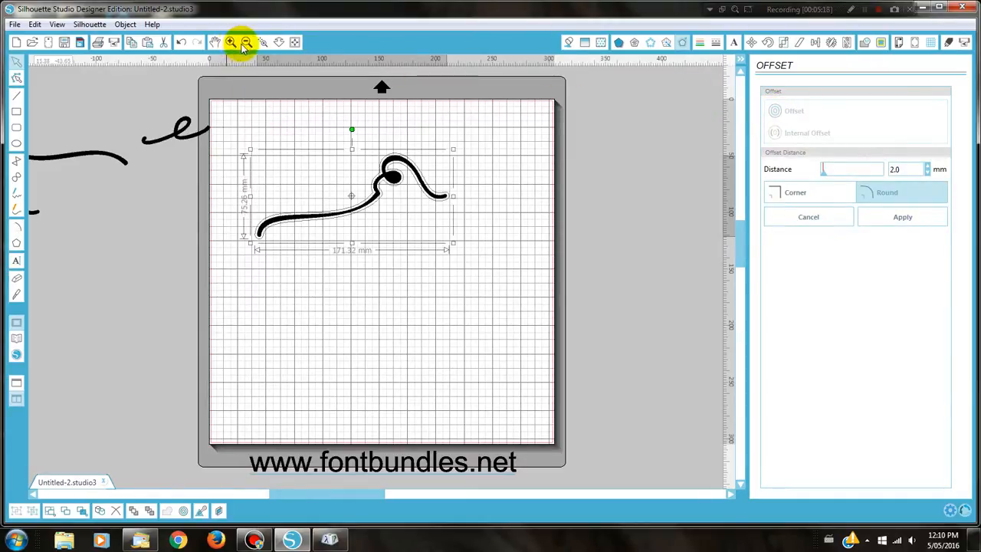
left_click(266, 44)
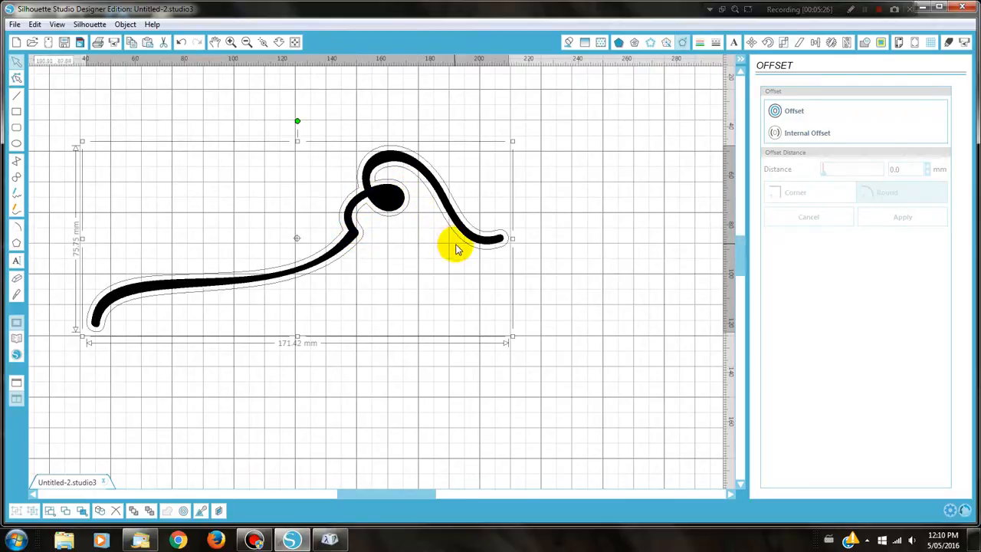
left_click(561, 283)
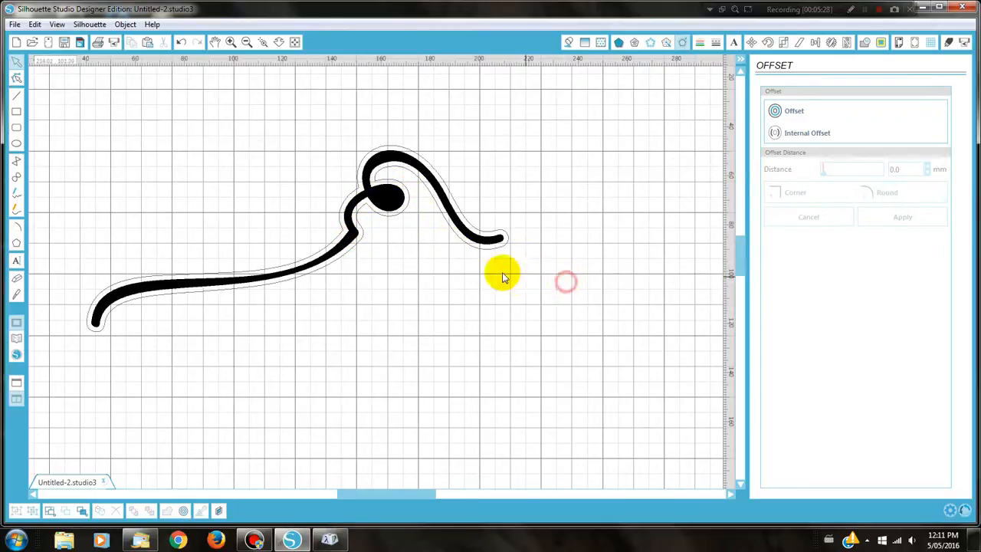
left_click_drag(478, 247, 508, 377)
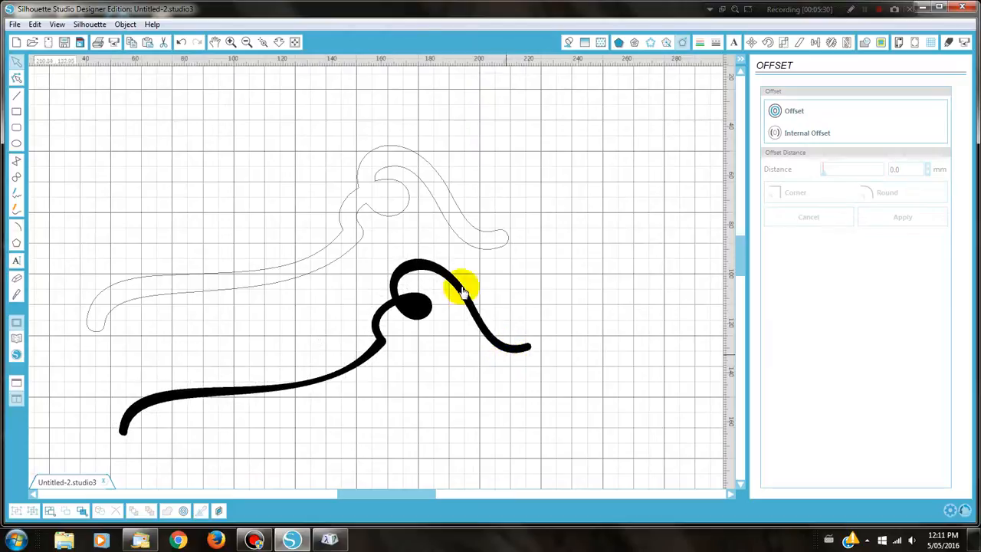
Fill the 171.42 × 75.75 mm offset flourish solid black
left_click(400, 216)
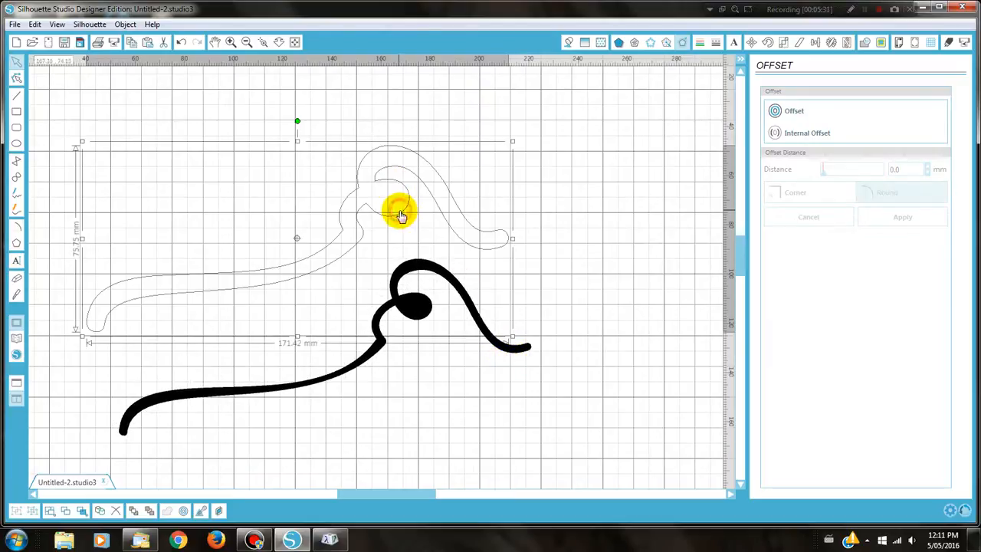
left_click(568, 43)
left_click(850, 126)
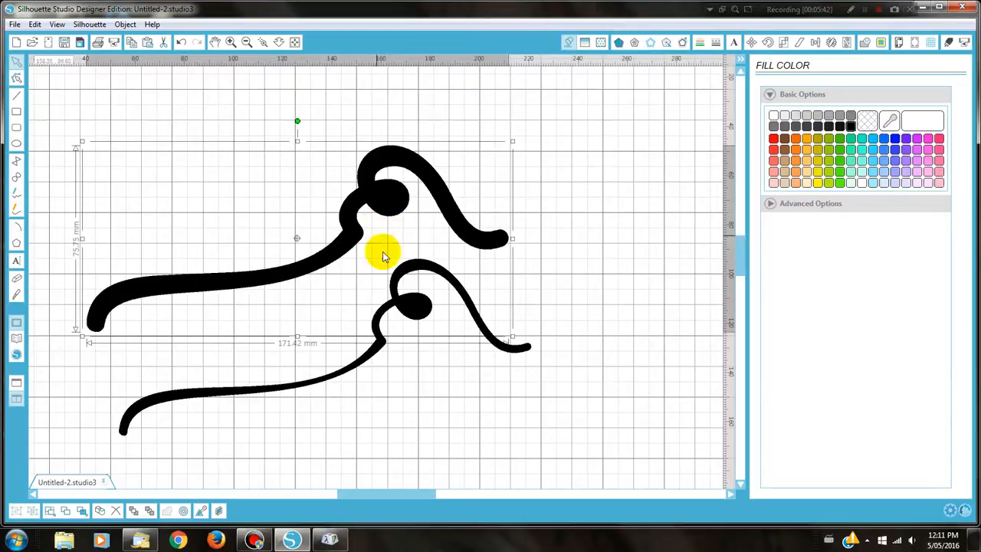
Move the thick black swash off to the right, clear of the thinner original
left_click_drag(420, 321, 412, 292)
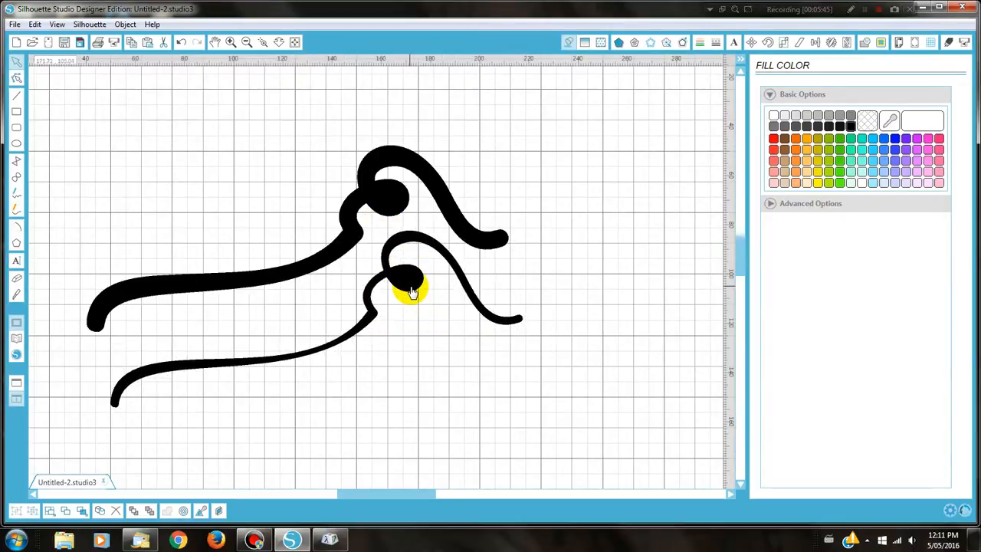
left_click(377, 204)
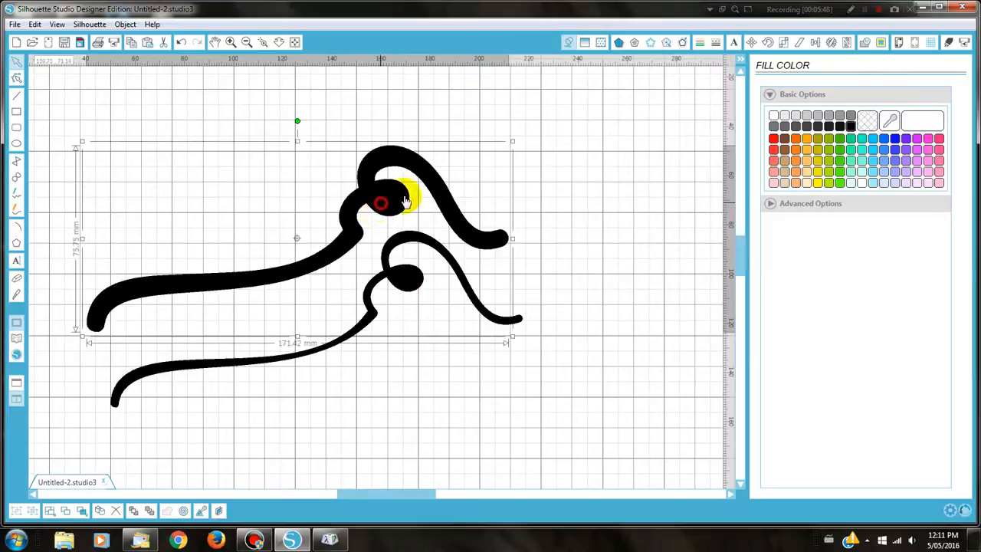
left_click_drag(406, 201, 865, 127)
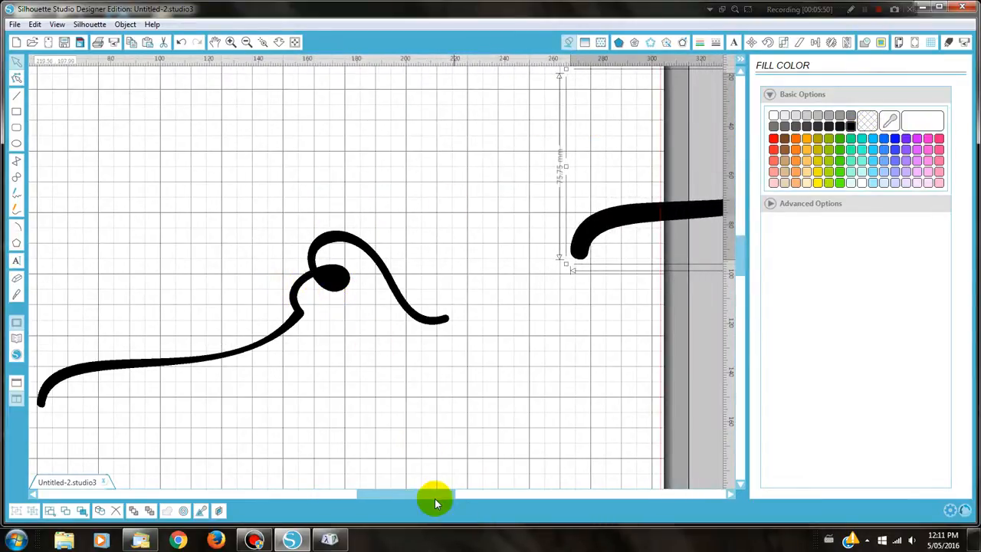
left_click_drag(427, 500, 385, 498)
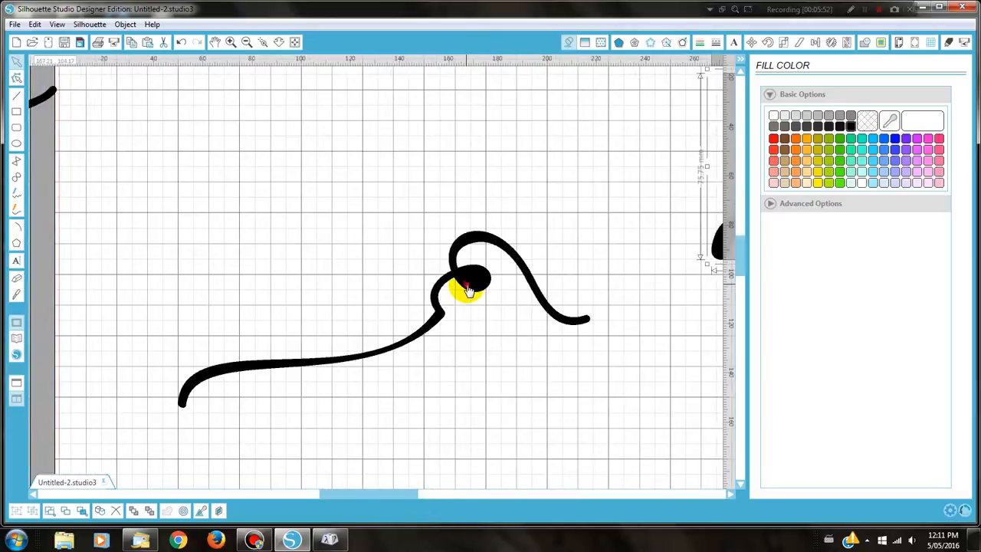
left_click_drag(465, 286, 434, 233)
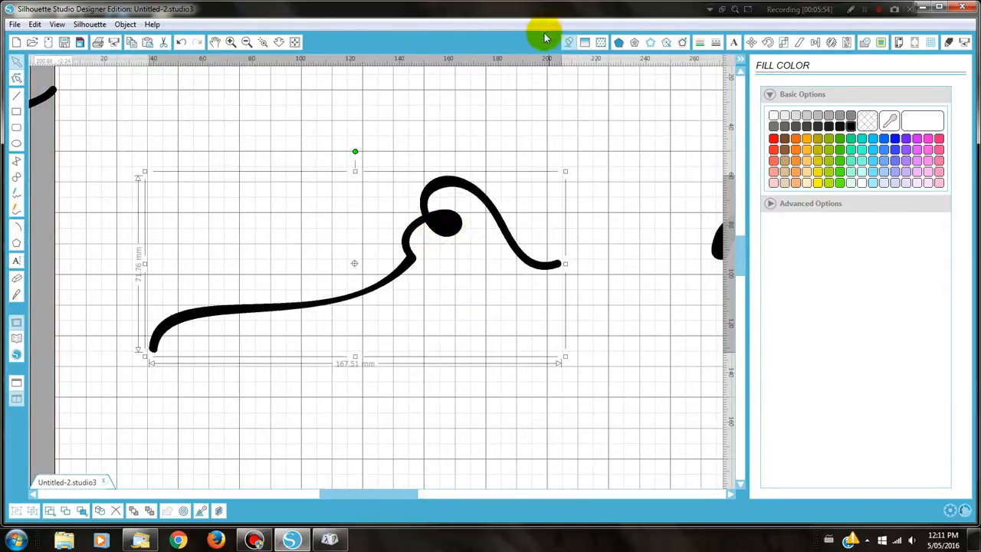
Give the thinner 167.51 × 71.76 mm swash a transparent fill and red outline, nudging it up-left
left_click(866, 120)
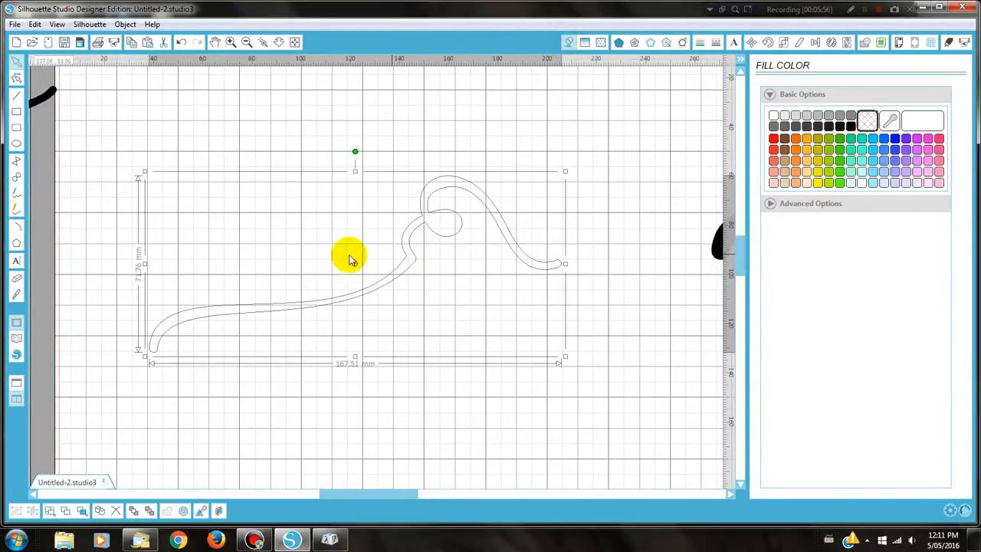
left_click(699, 42)
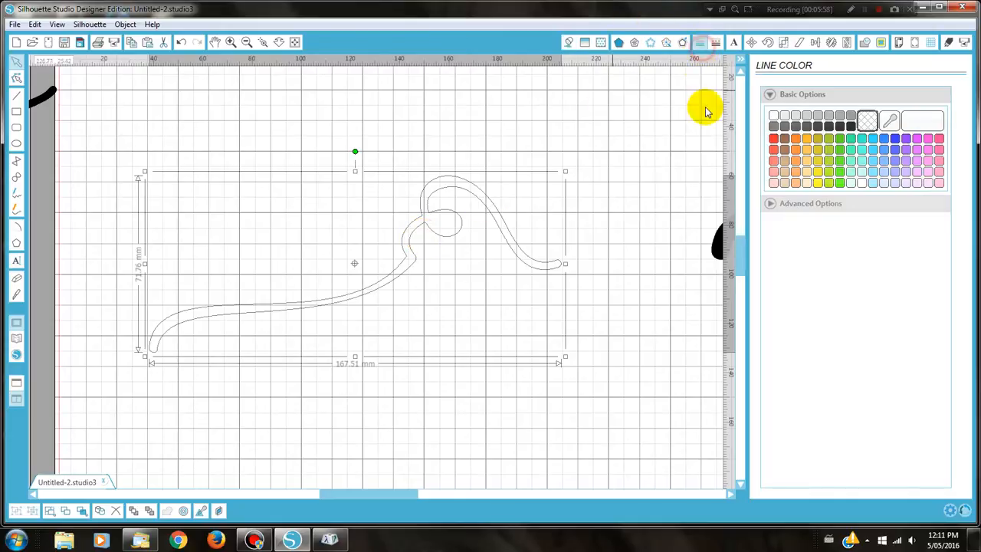
left_click(773, 139)
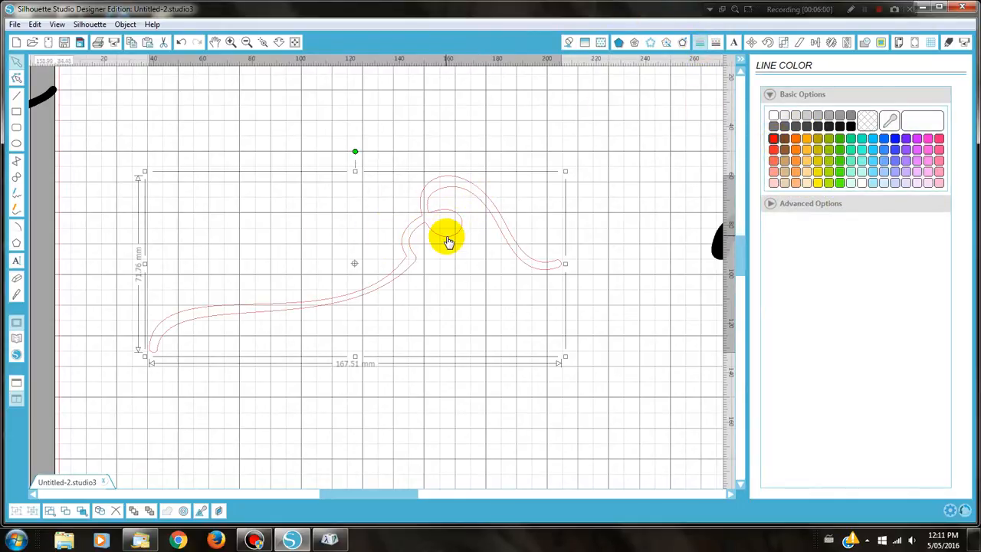
left_click_drag(448, 241, 442, 216)
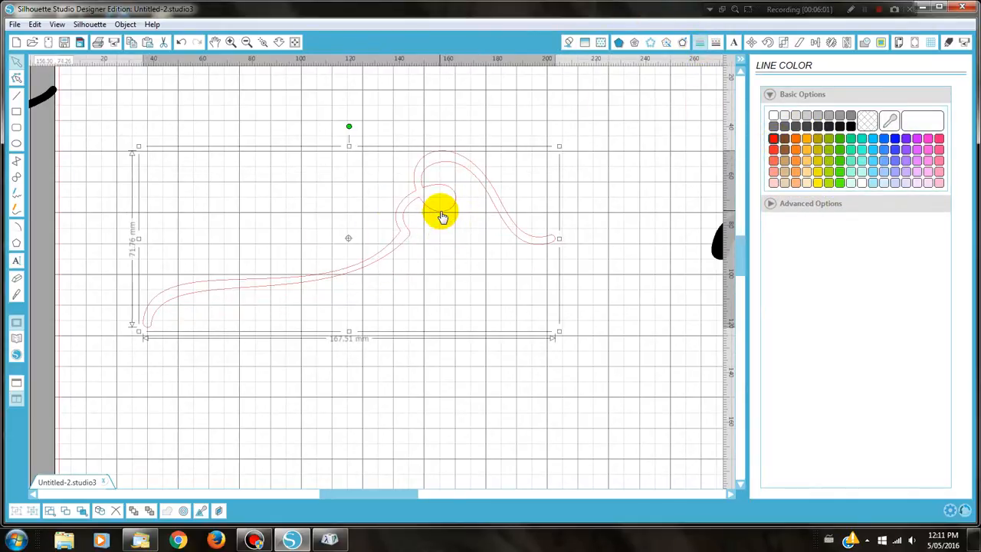
Create a 1.0 mm internal offset of the red swash
left_click(682, 44)
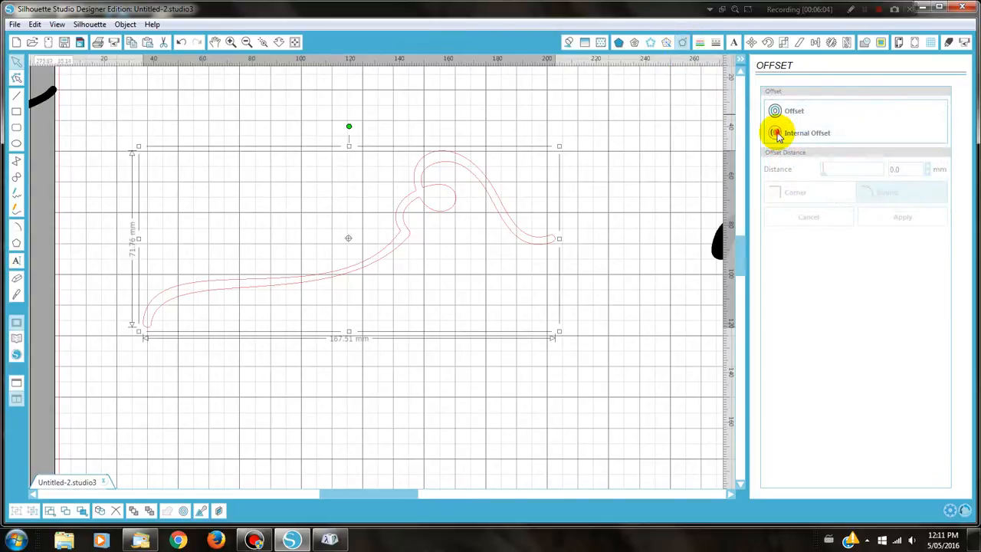
left_click(776, 133)
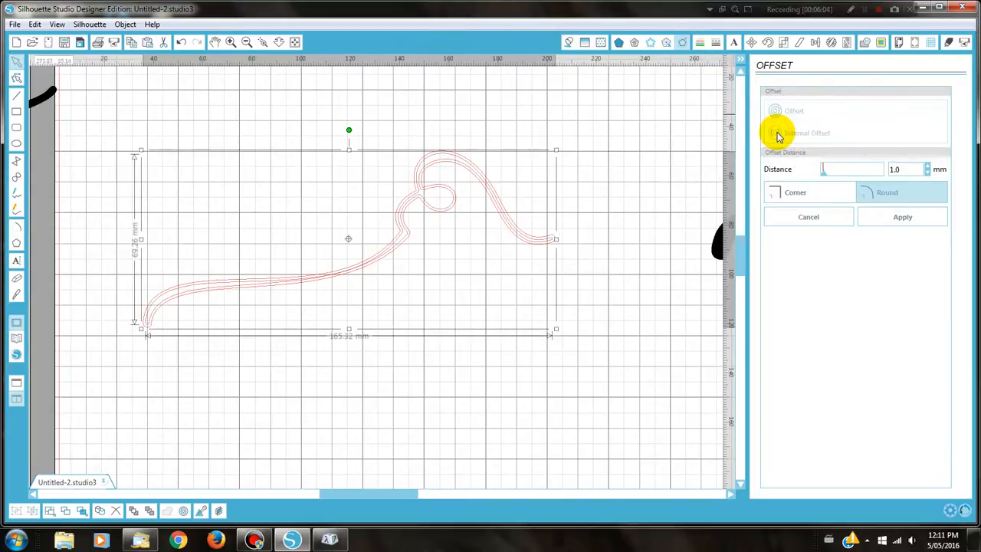
left_click(867, 217)
Position the offset copy just below the original swash outline
left_click(433, 214)
left_click_drag(433, 214, 467, 350)
left_click(411, 246)
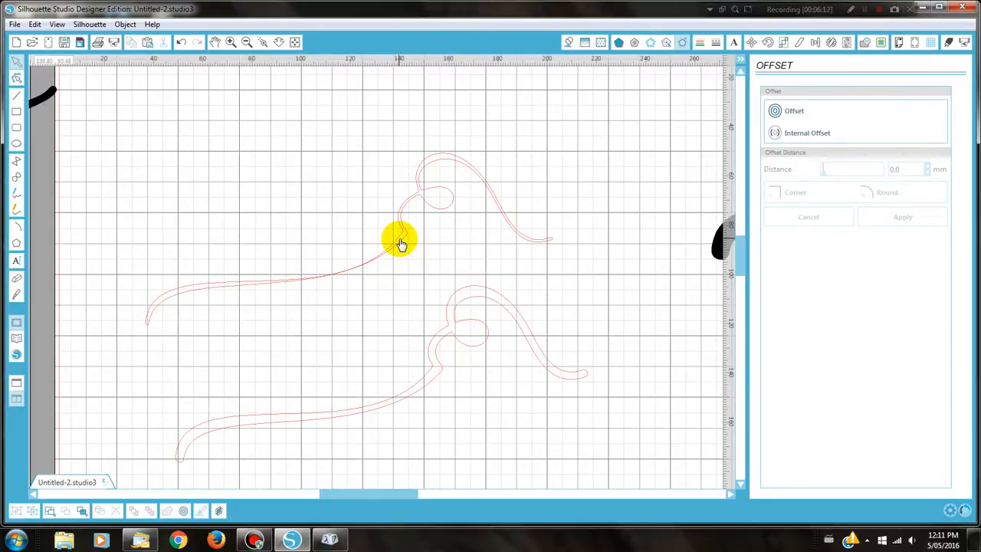
left_click_drag(467, 351, 463, 288)
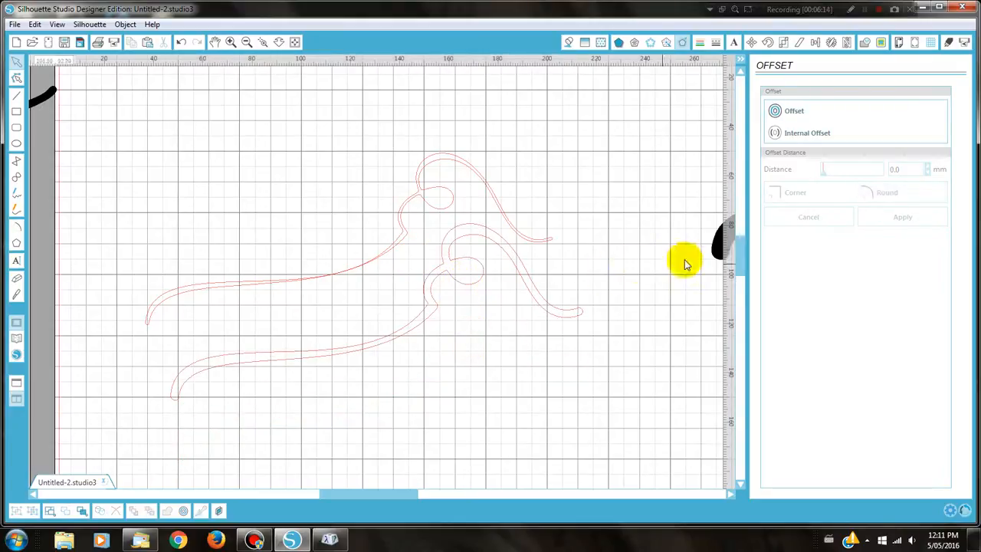
Move the thick black swash back above the outlines, then select the red offset outlines
left_click_drag(716, 253, 125, 220)
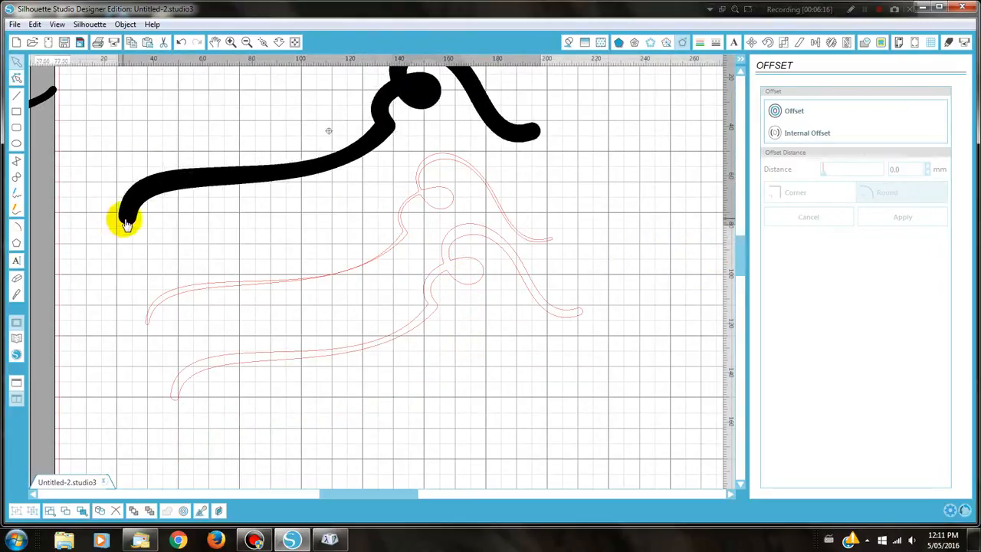
left_click(231, 252)
left_click_drag(219, 239, 411, 371)
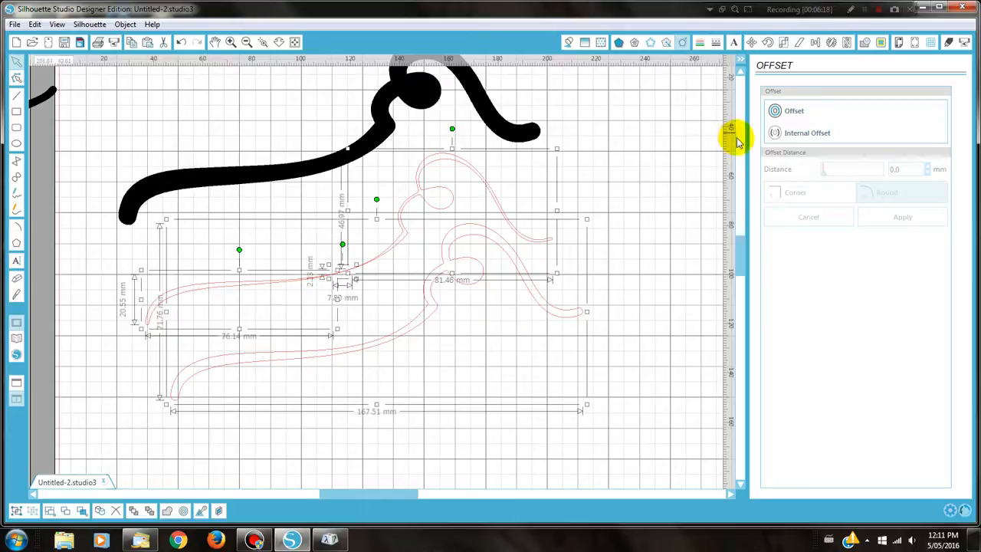
Give the selected red outline swashes a black fill and a black line colour
left_click(568, 41)
left_click(850, 126)
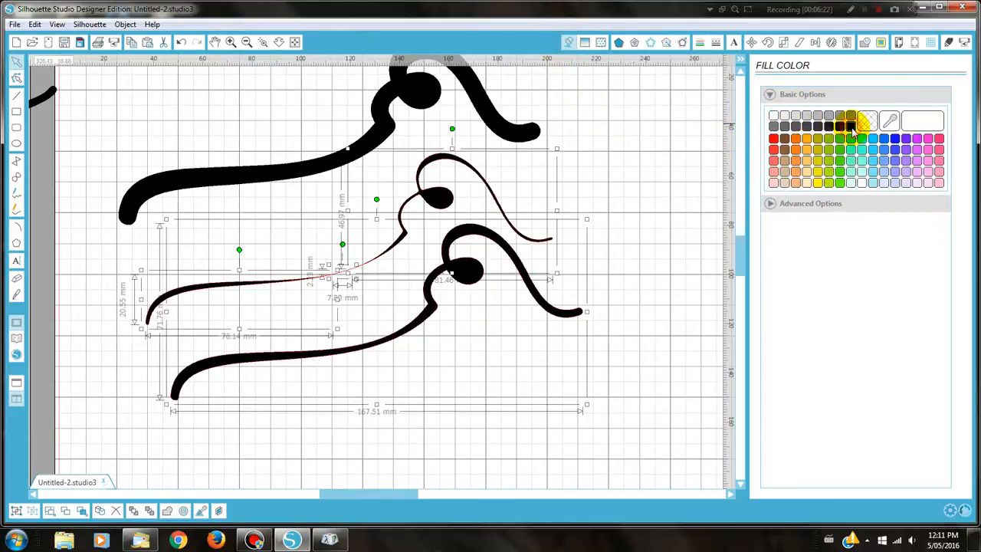
left_click(698, 42)
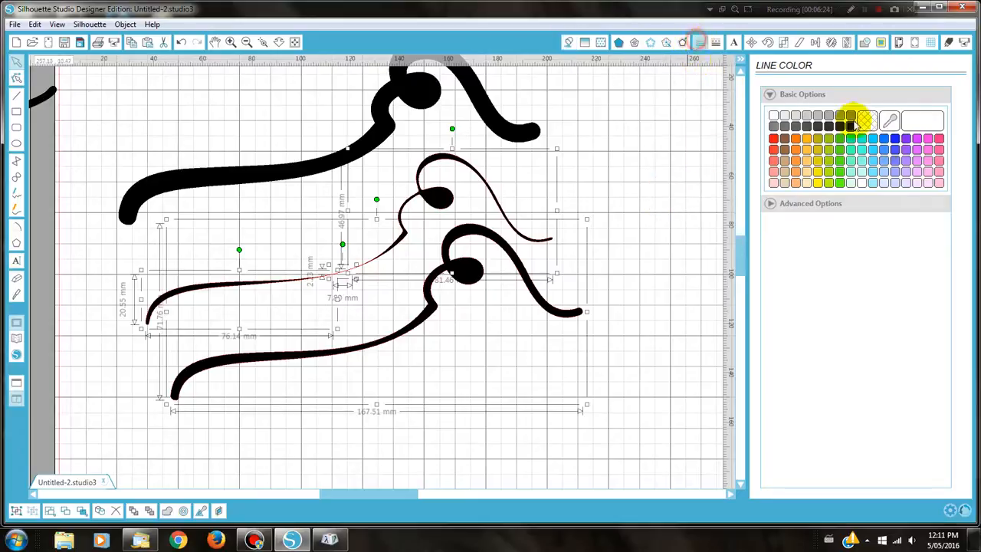
left_click(849, 127)
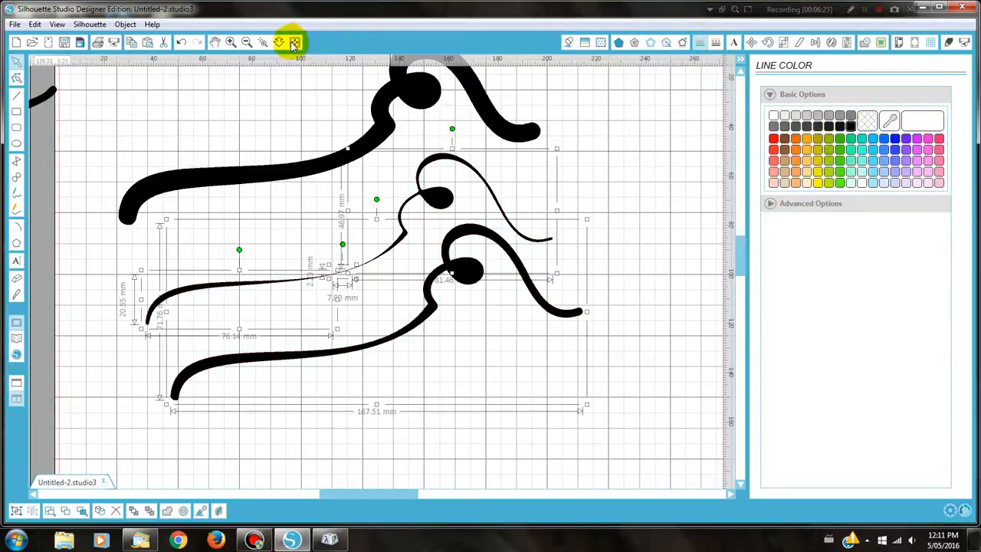
left_click(245, 42)
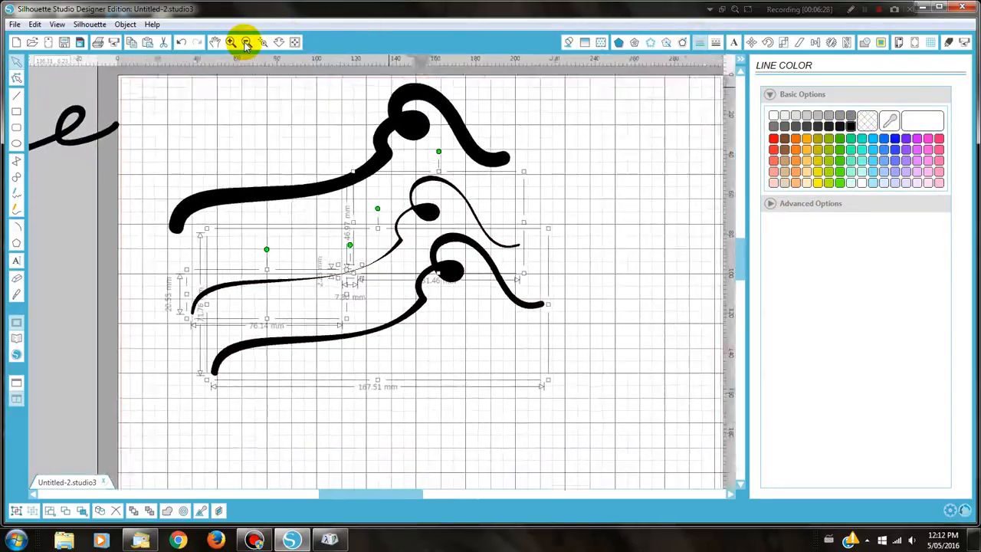
With the whole mat in view, place the medium swash directly below the thick one
left_click(246, 40)
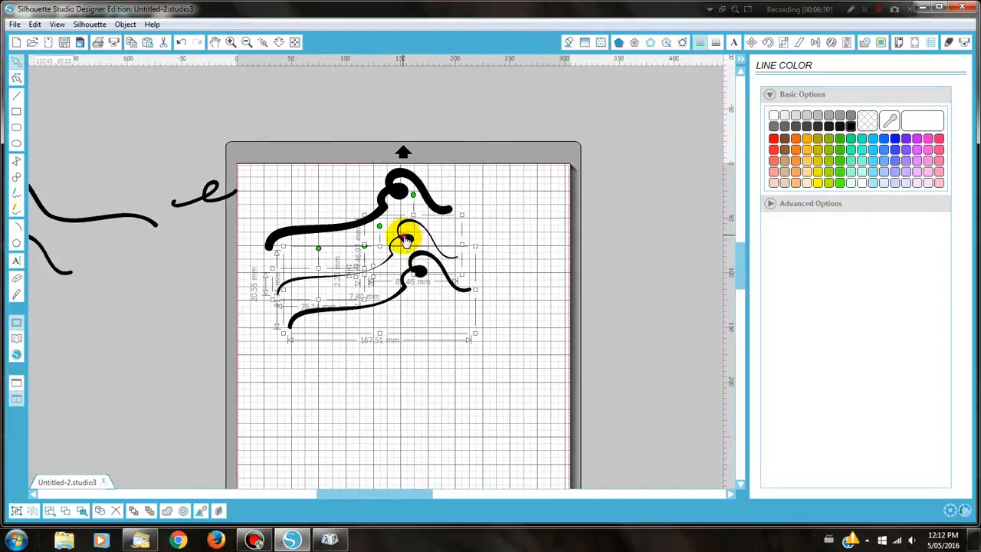
left_click_drag(405, 239, 412, 275)
left_click(536, 282)
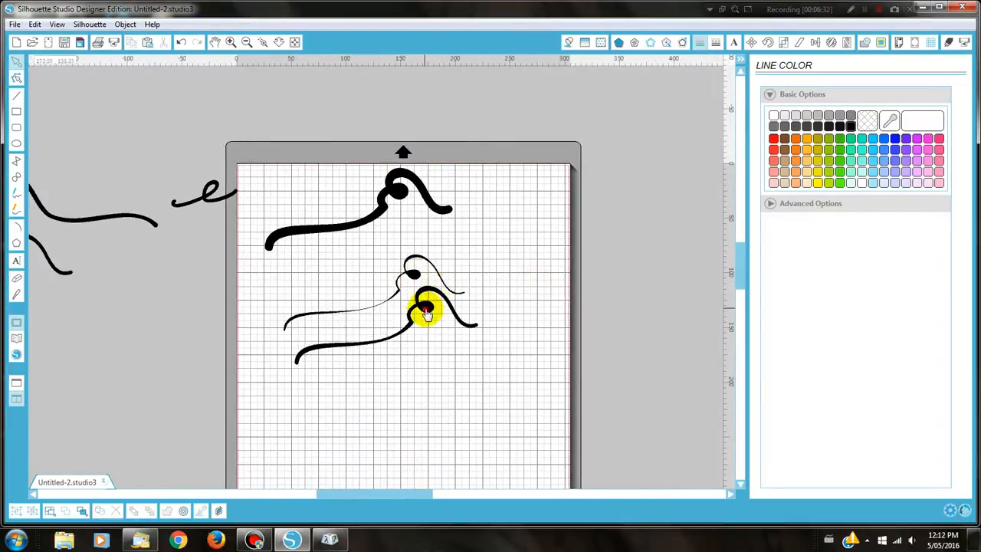
left_click_drag(426, 310, 406, 232)
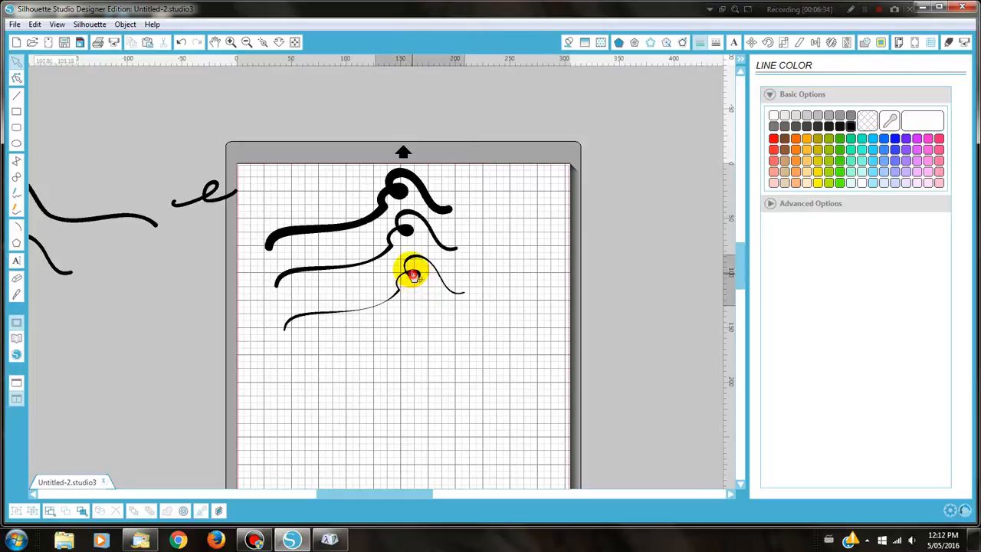
Raise the thin swash's loop and tail to sit under the medium swash
left_click_drag(412, 276, 412, 265)
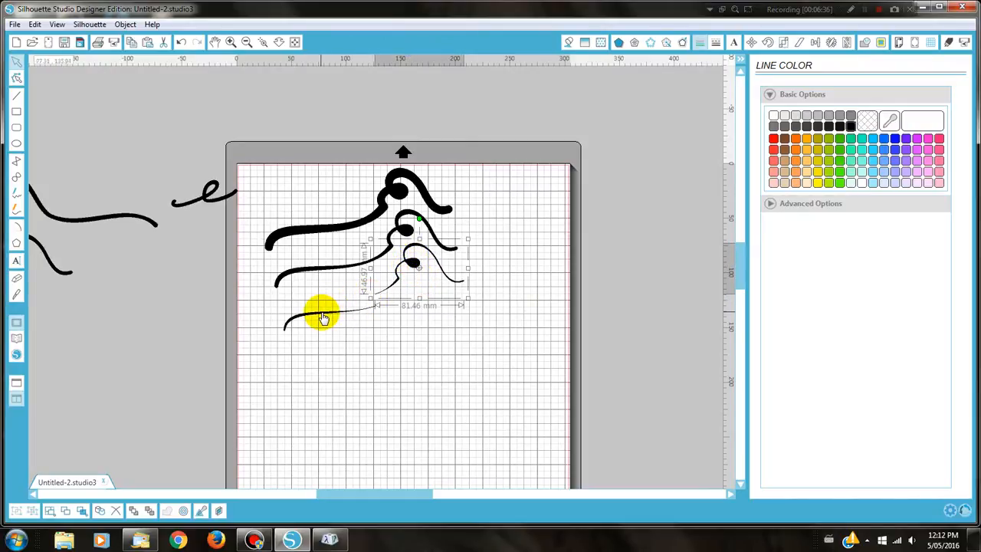
left_click_drag(322, 318, 323, 308)
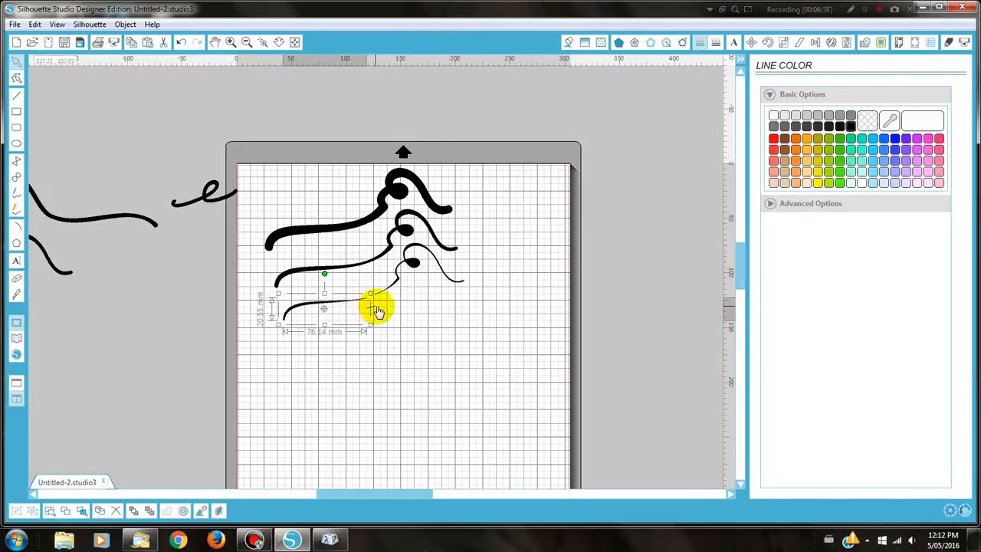
left_click(373, 308)
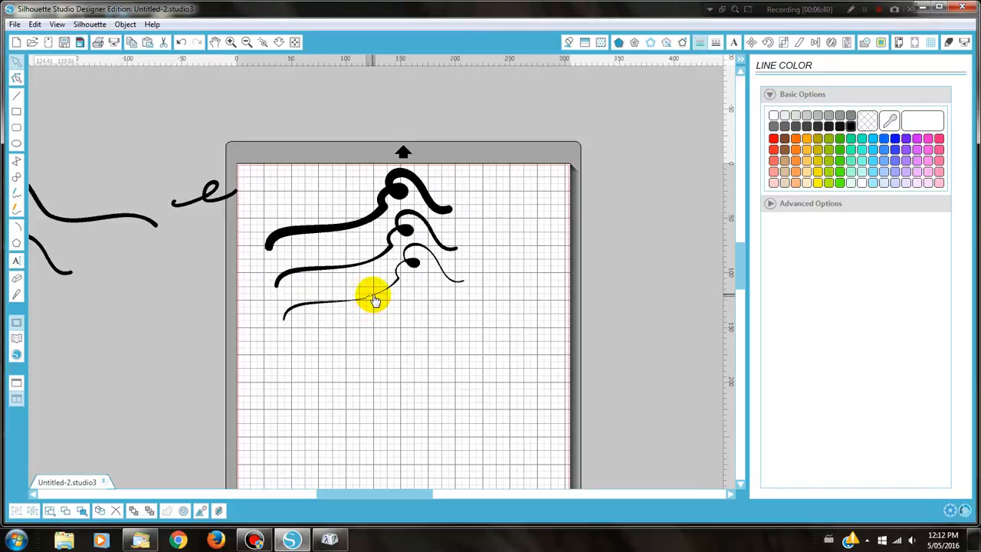
left_click(352, 285)
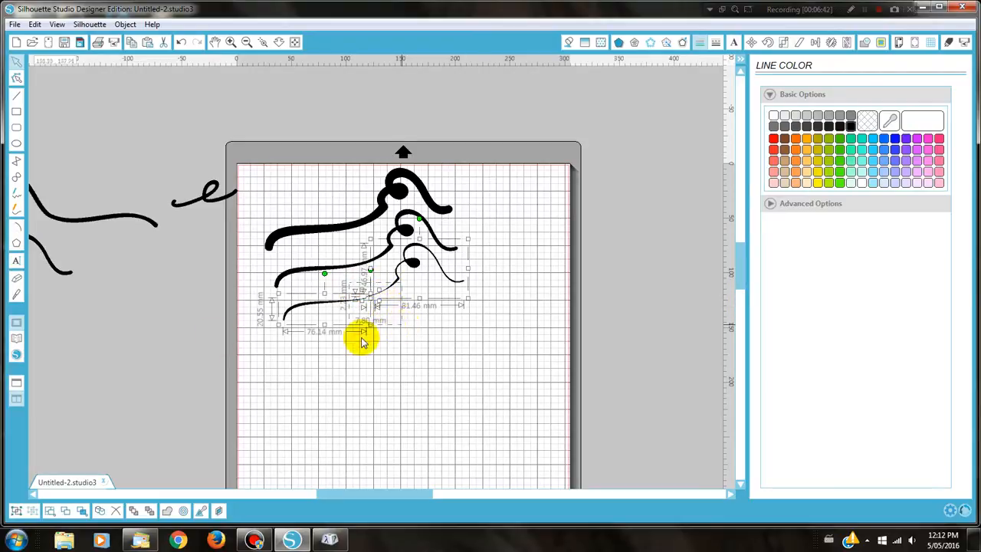
left_click(364, 366)
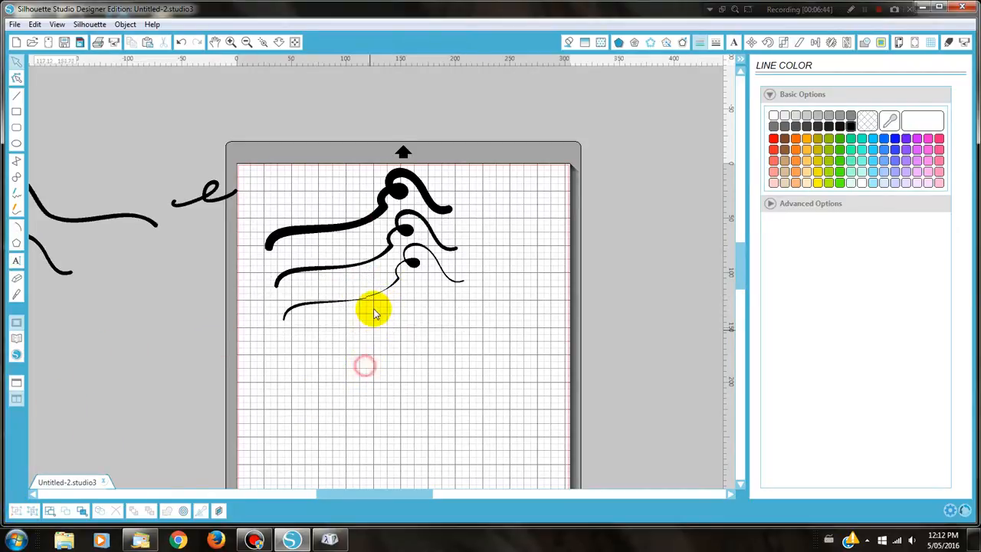
left_click(393, 290)
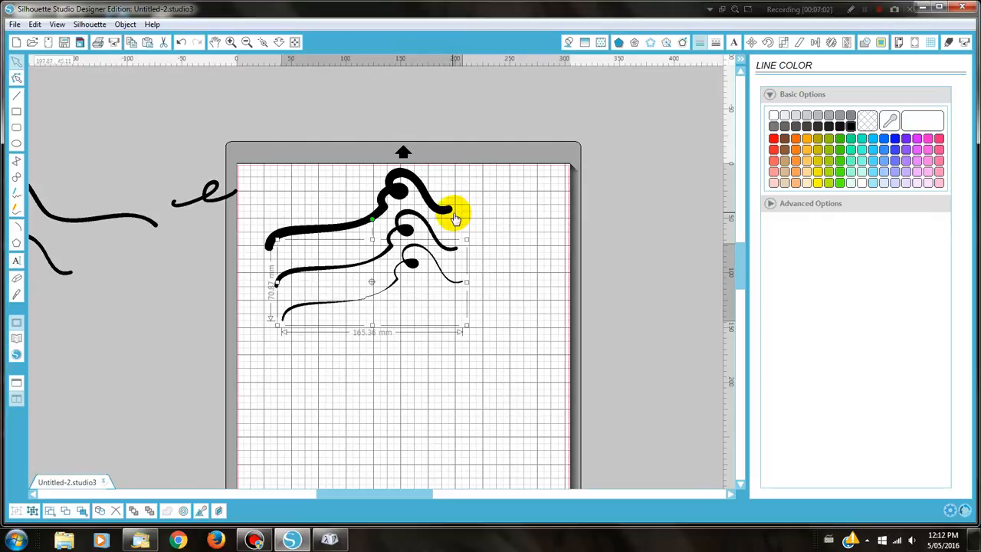
Drag the small e-shaped stroke onto the mat's top-left corner
left_click_drag(207, 202, 286, 201)
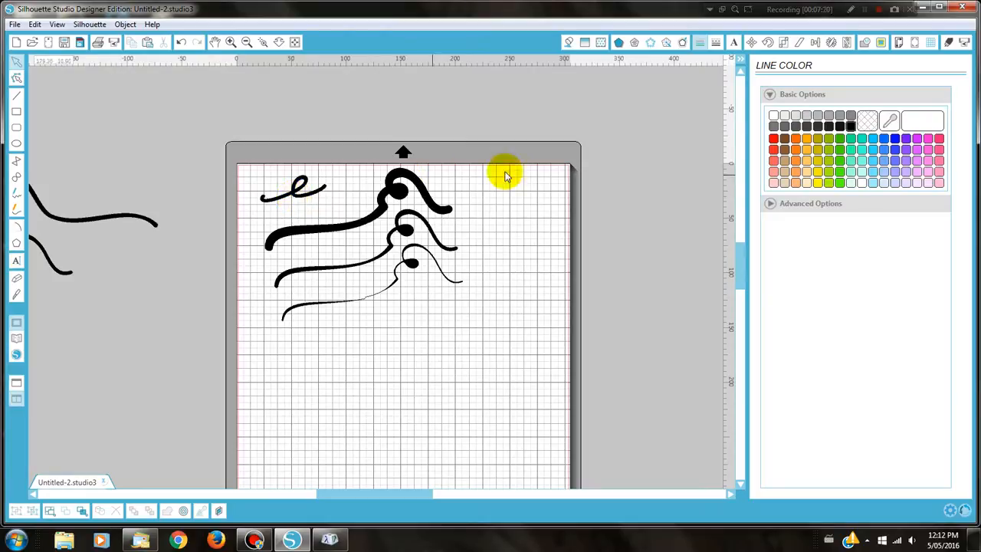
scroll(536, 230, "down", 3)
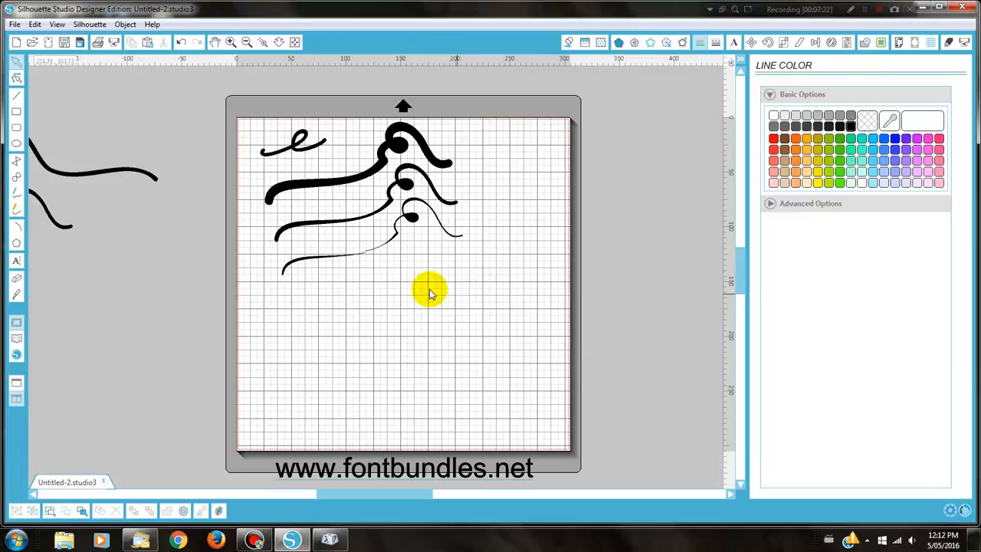